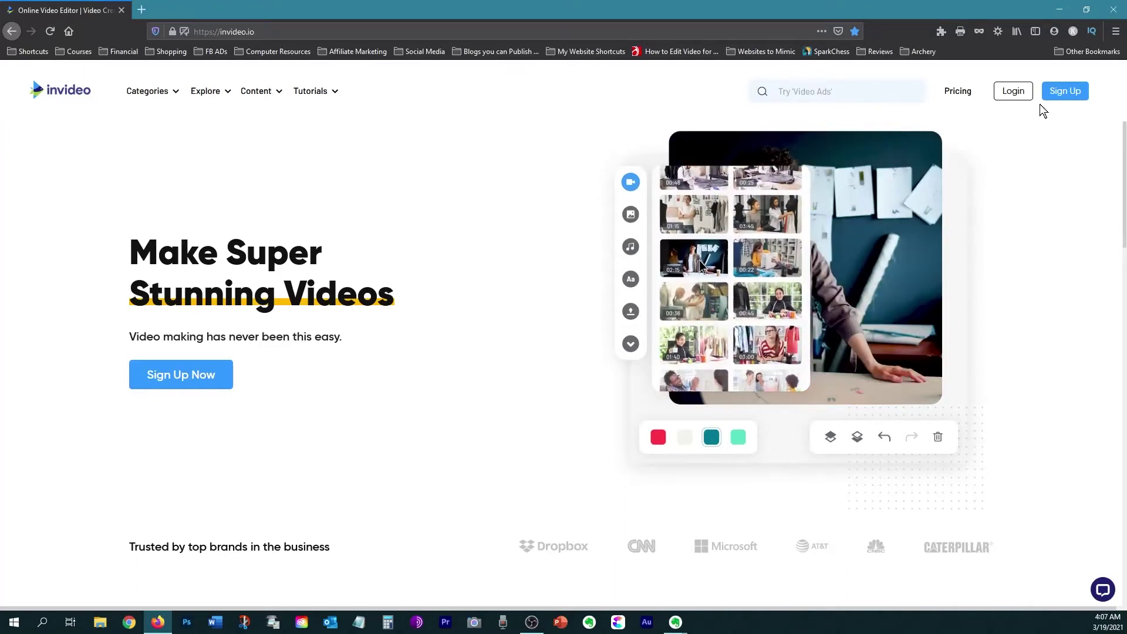
# Step: Open the pricing page and compare monthly ($20, $60) with yearly ($10, $30) Business and Unlimited prices
pyautogui.click(1065, 94)
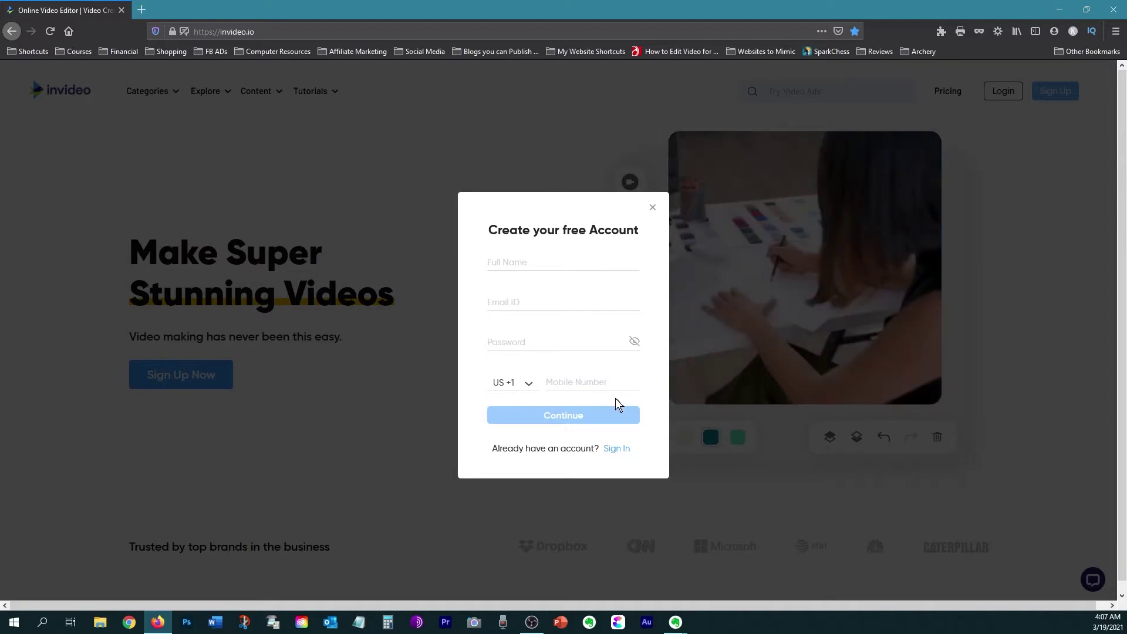
pyautogui.click(705, 270)
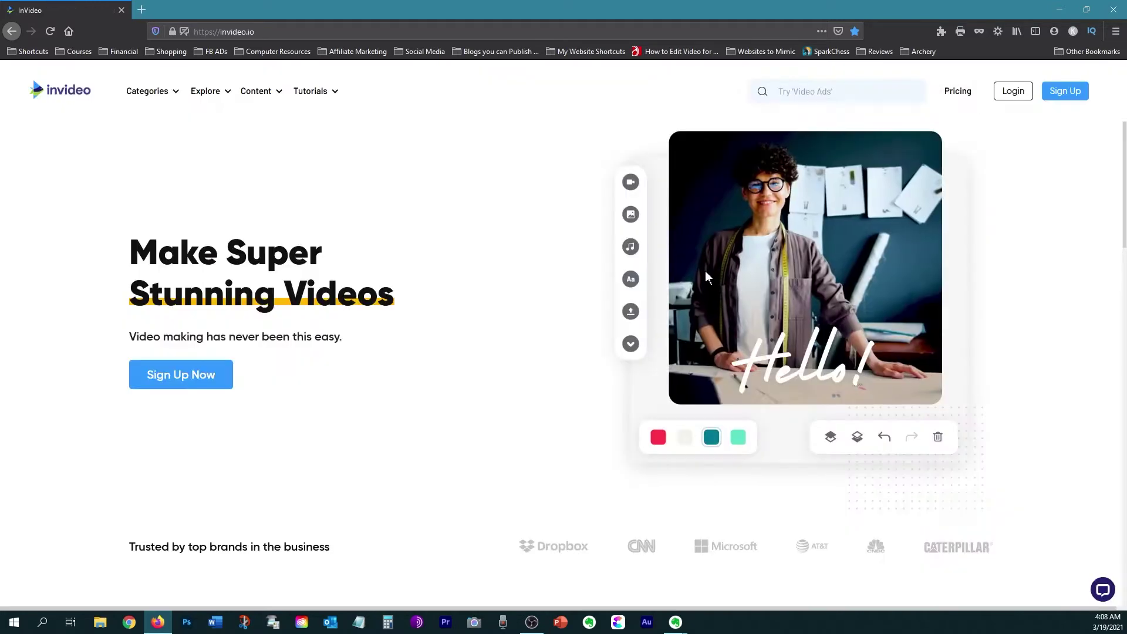
pyautogui.scroll(-1, 702, 270)
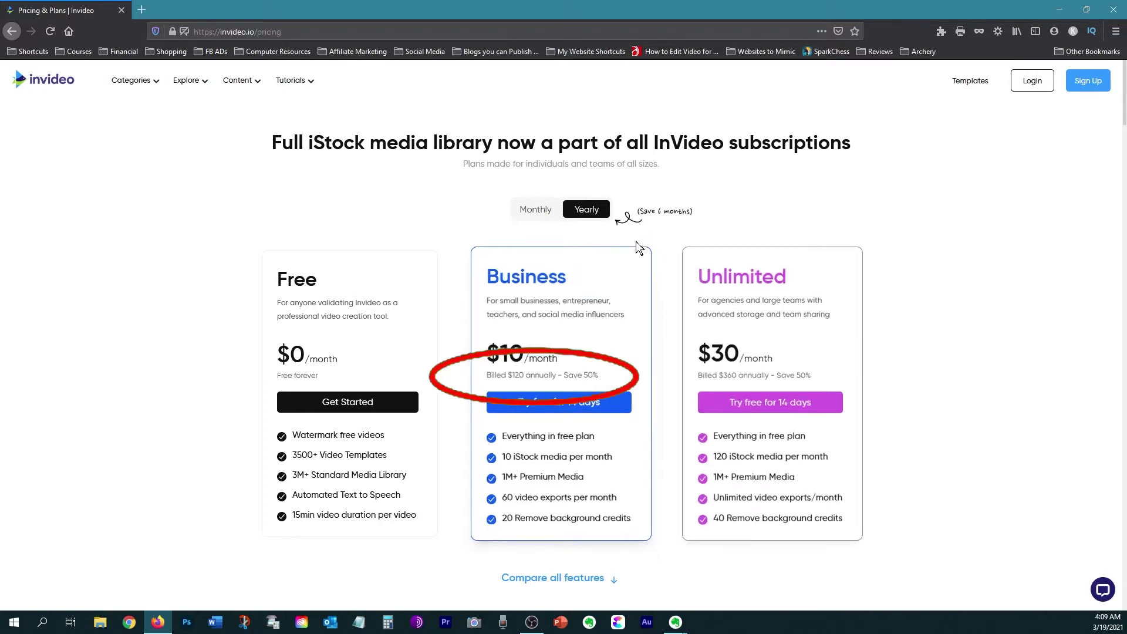
pyautogui.click(531, 218)
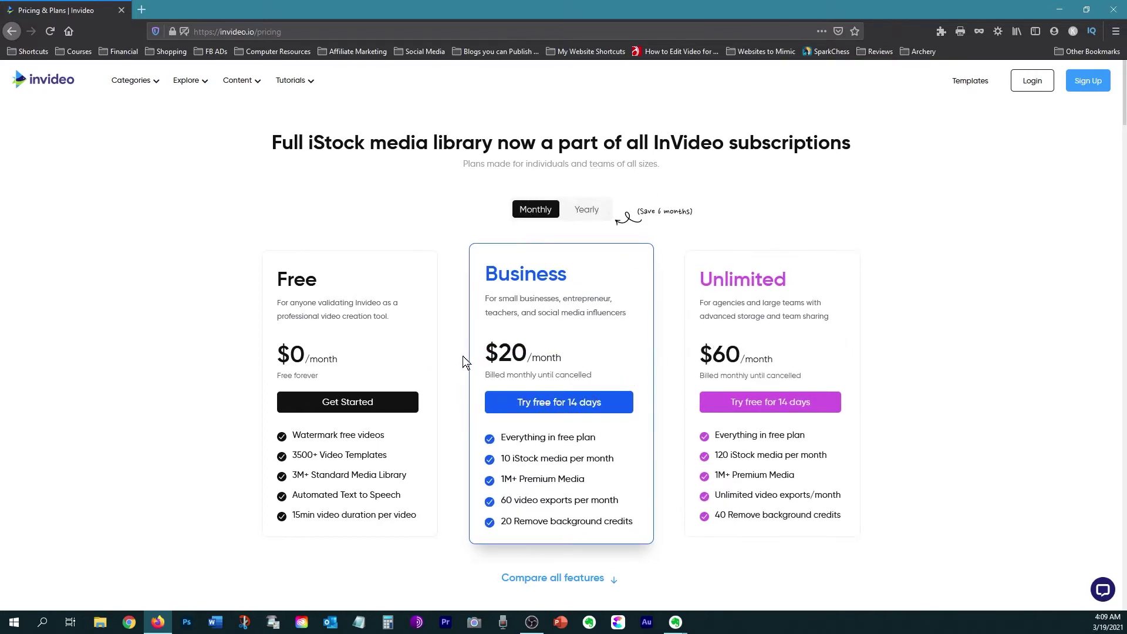
pyautogui.click(586, 210)
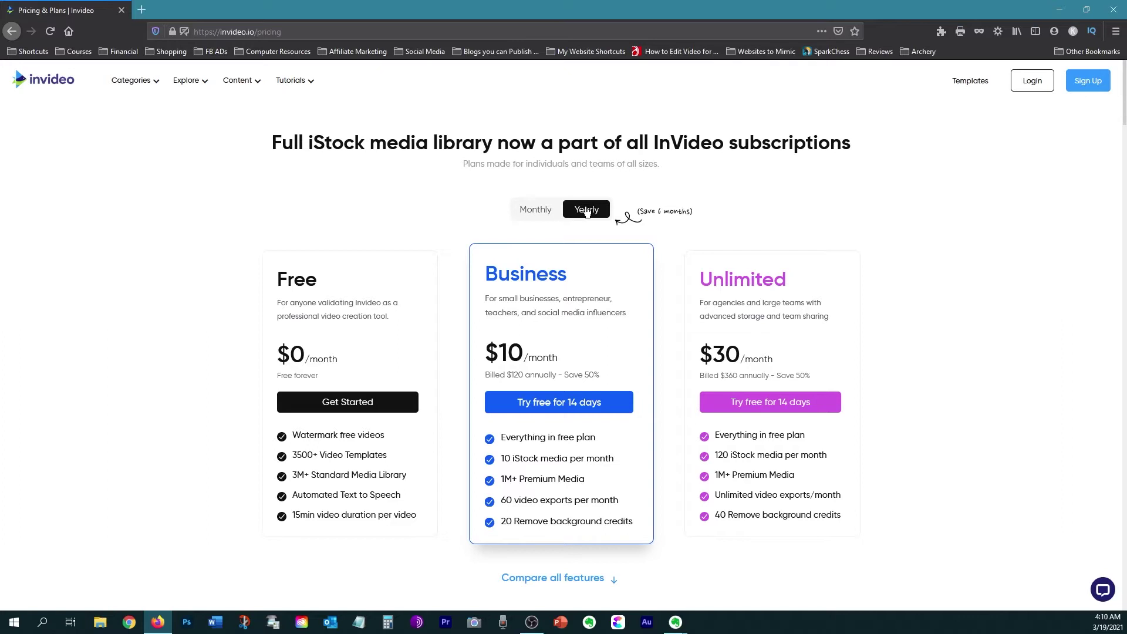
# Step: Scroll the Compare Plans & Features table down through Video Rendering and Special Features
pyautogui.scroll(-10, 783, 196)
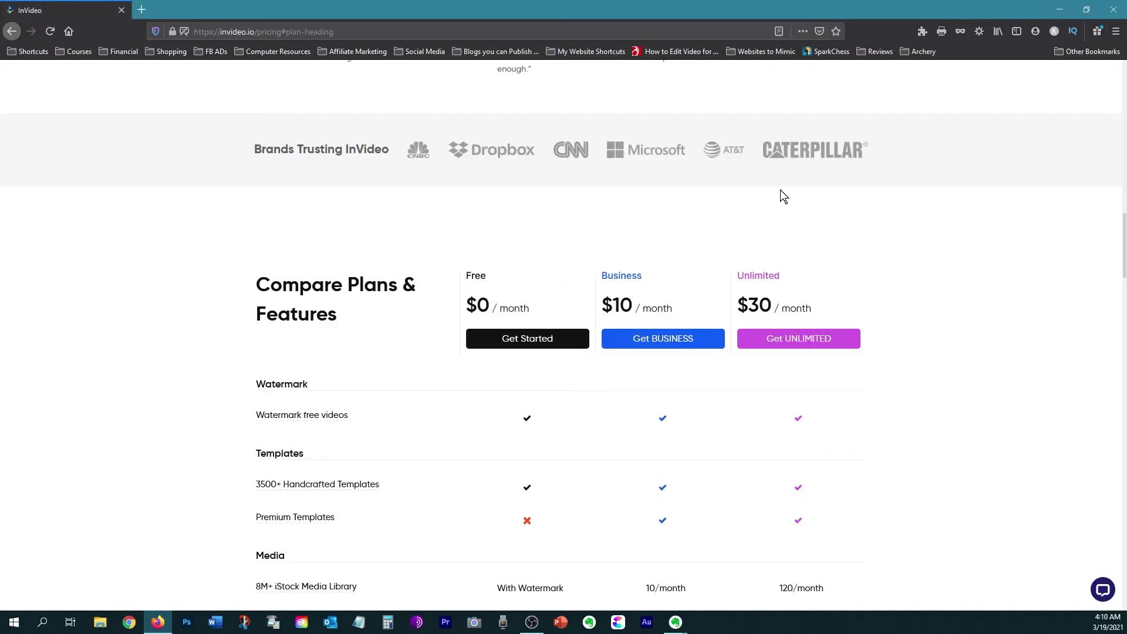
pyautogui.scroll(-5, 808, 199)
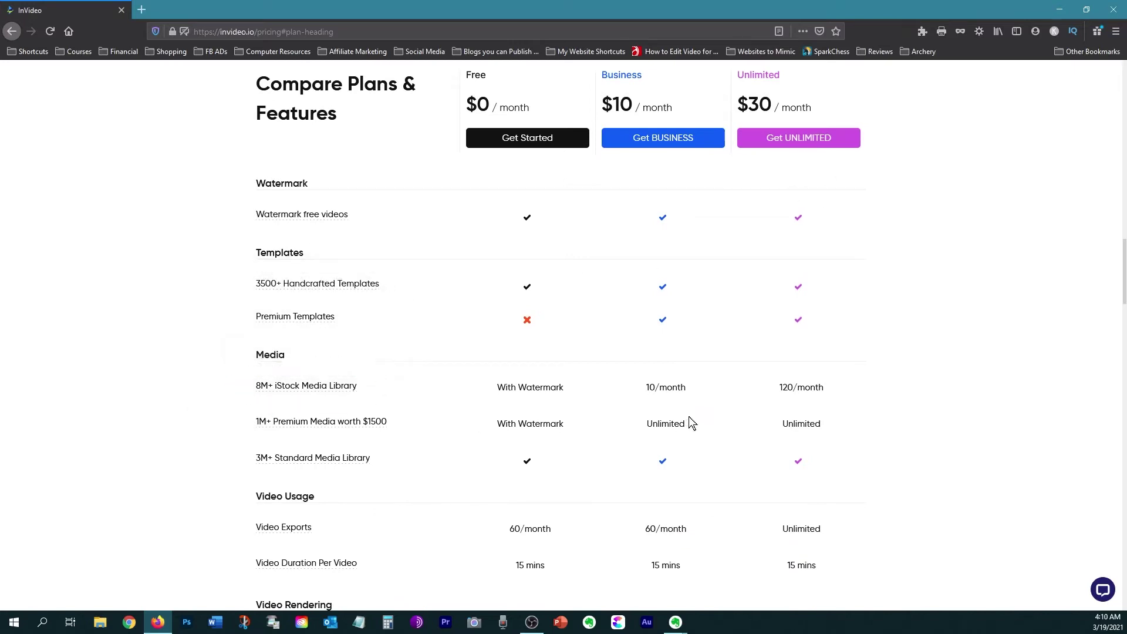
pyautogui.moveTo(292, 392)
pyautogui.moveTo(311, 437)
pyautogui.scroll(-2, 660, 432)
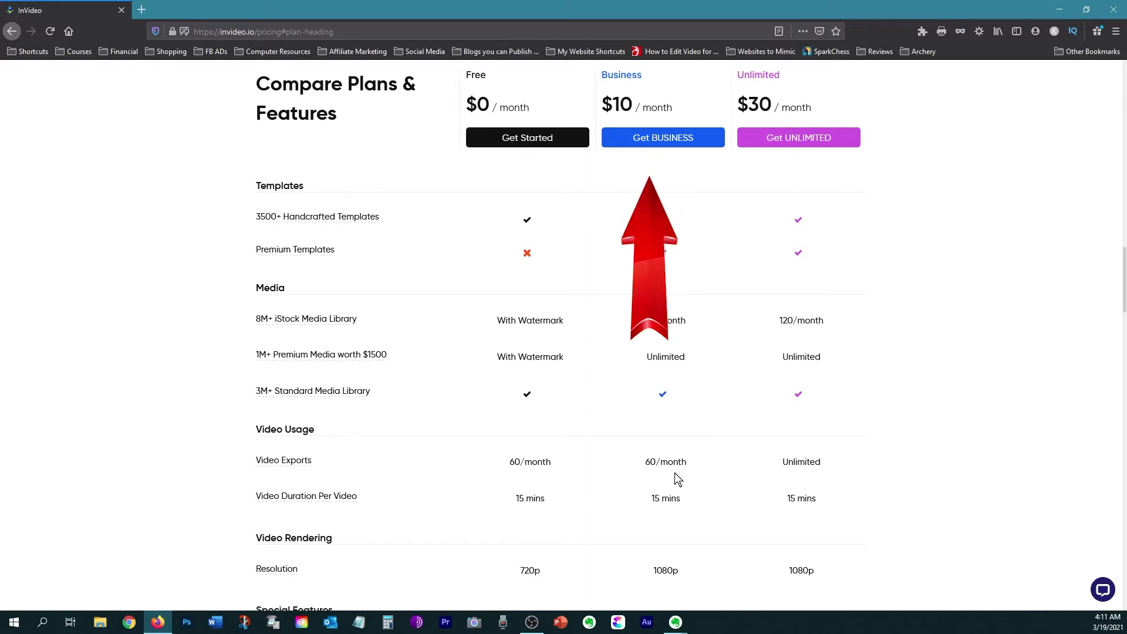
pyautogui.scroll(-2, 1085, 466)
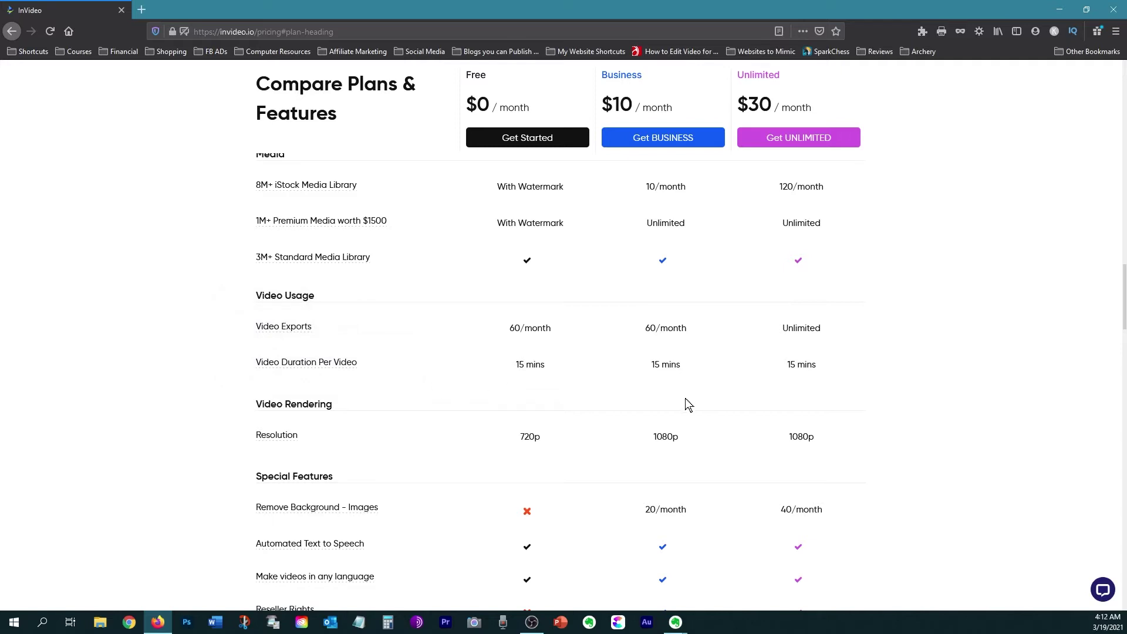
pyautogui.scroll(-1, 686, 403)
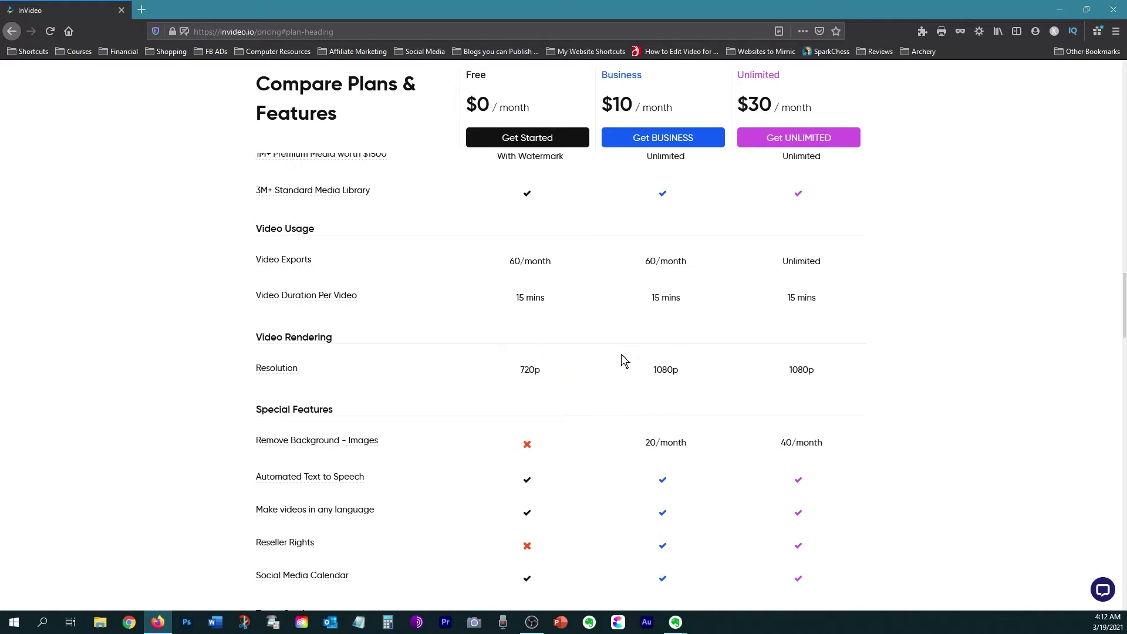
pyautogui.scroll(-2, 702, 429)
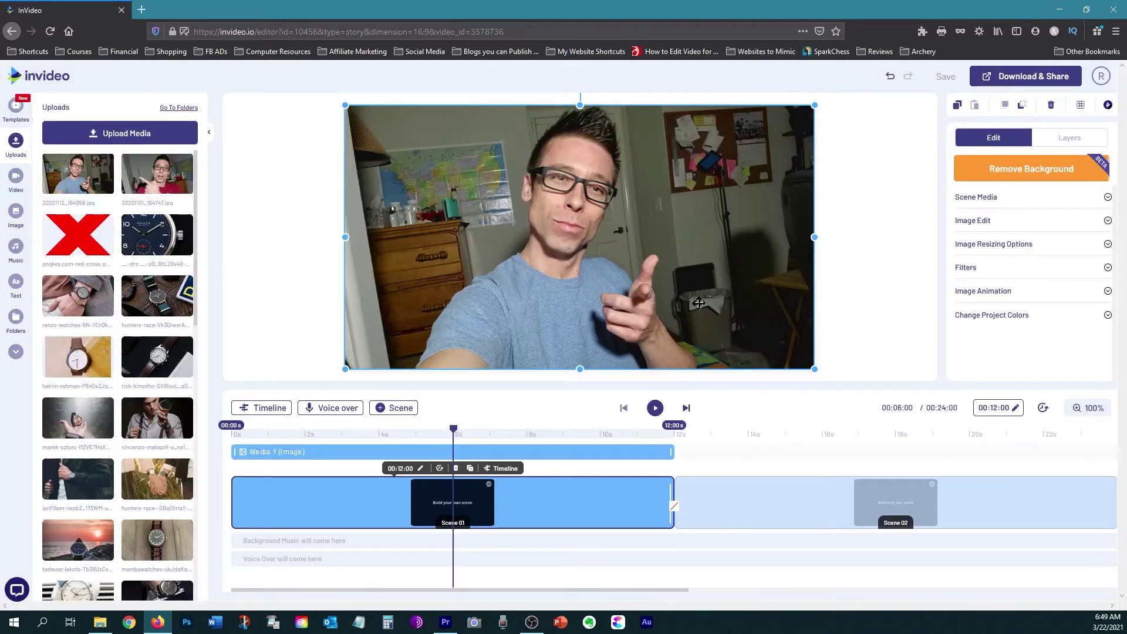
# Step: Preview background removal on the scene photo and confirm the CROP dialog with Done
pyautogui.click(993, 171)
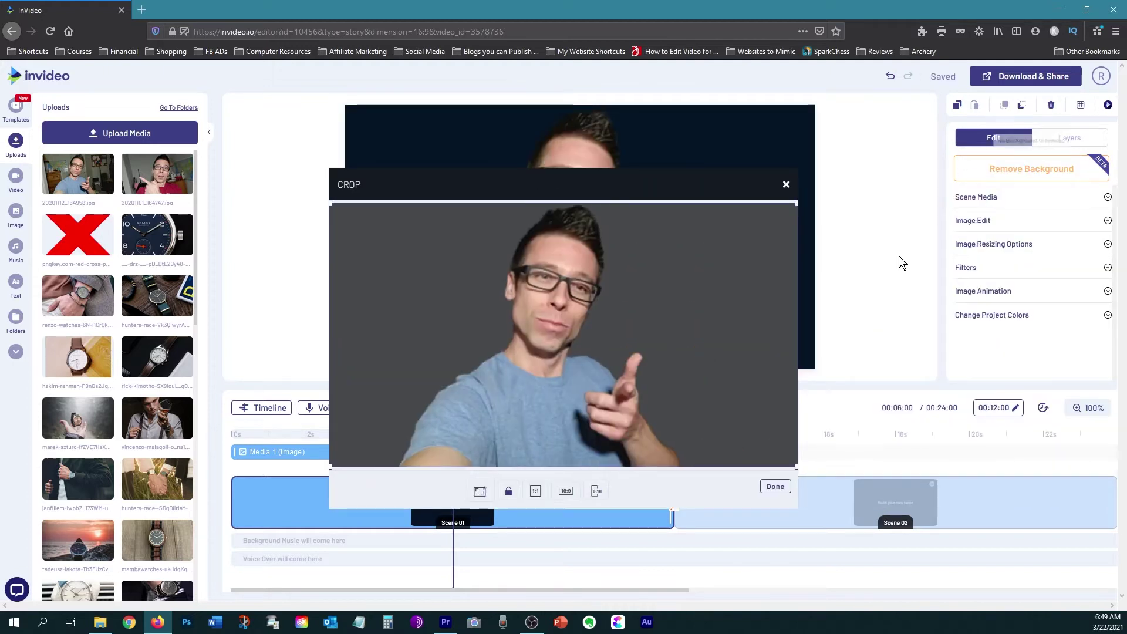
pyautogui.click(775, 486)
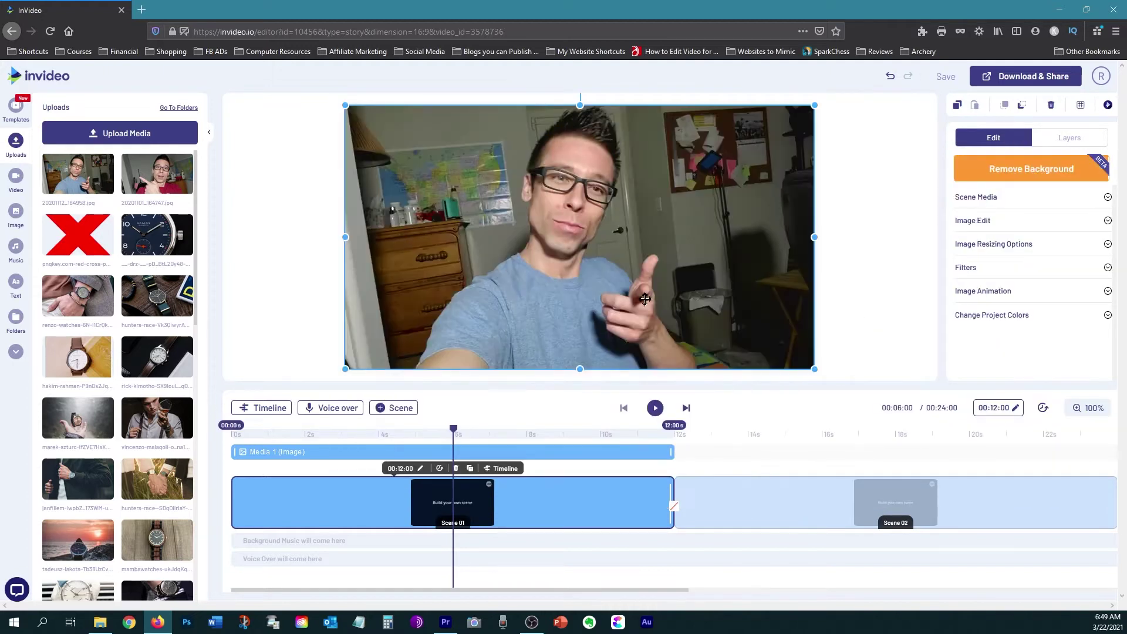
pyautogui.doubleClick(698, 302)
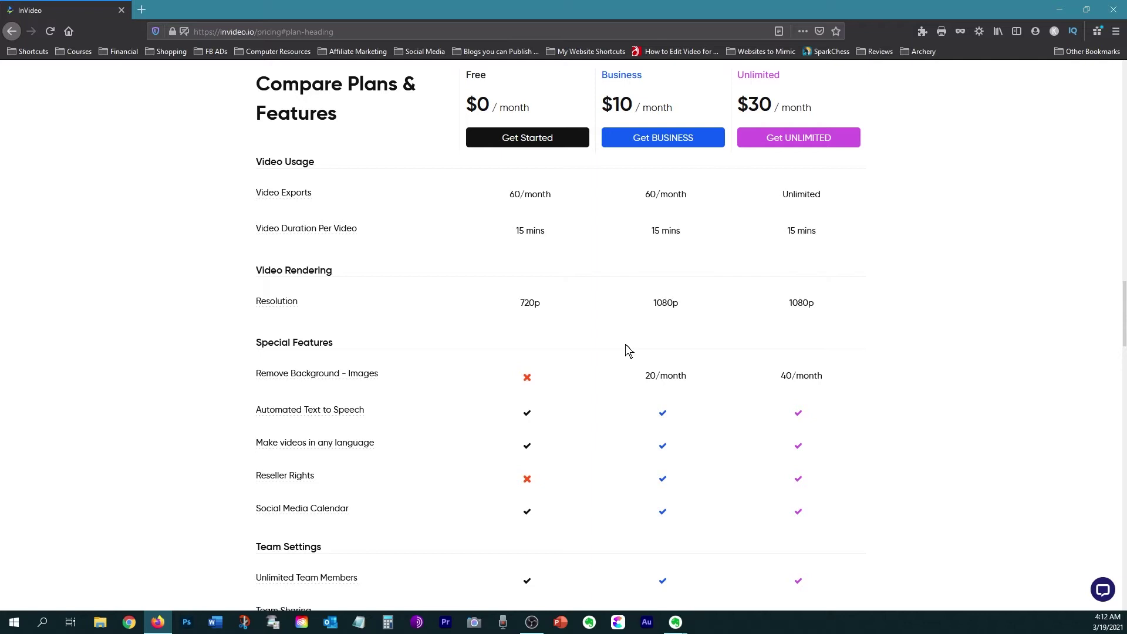
pyautogui.scroll(10, 625, 344)
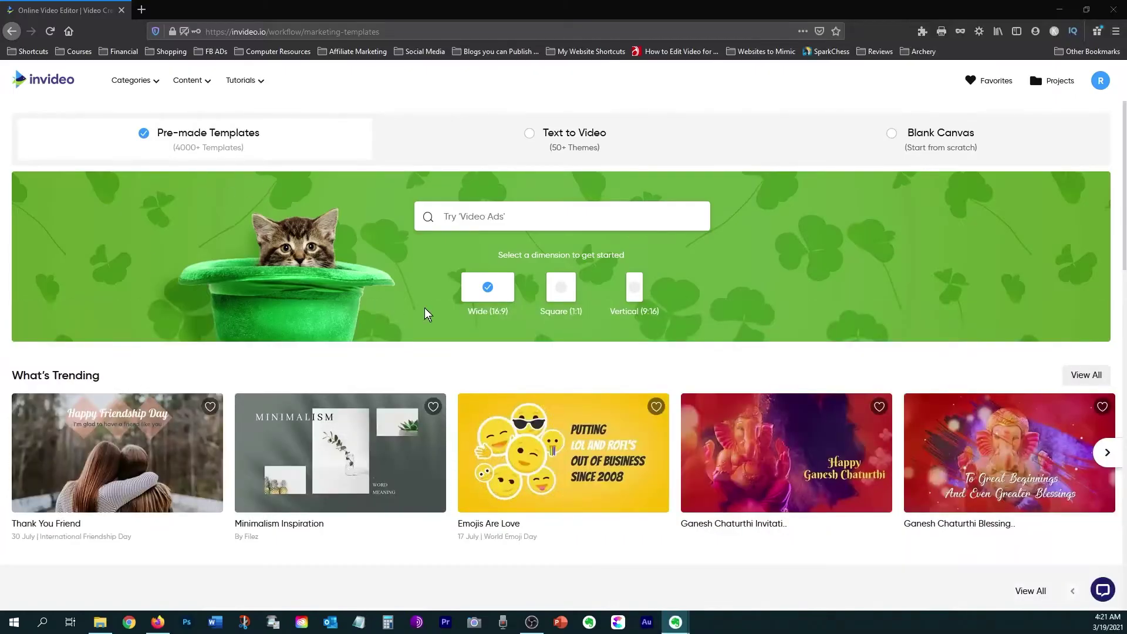
# Step: Scroll down through the template collections and back up to the three start options
pyautogui.scroll(-5, 211, 235)
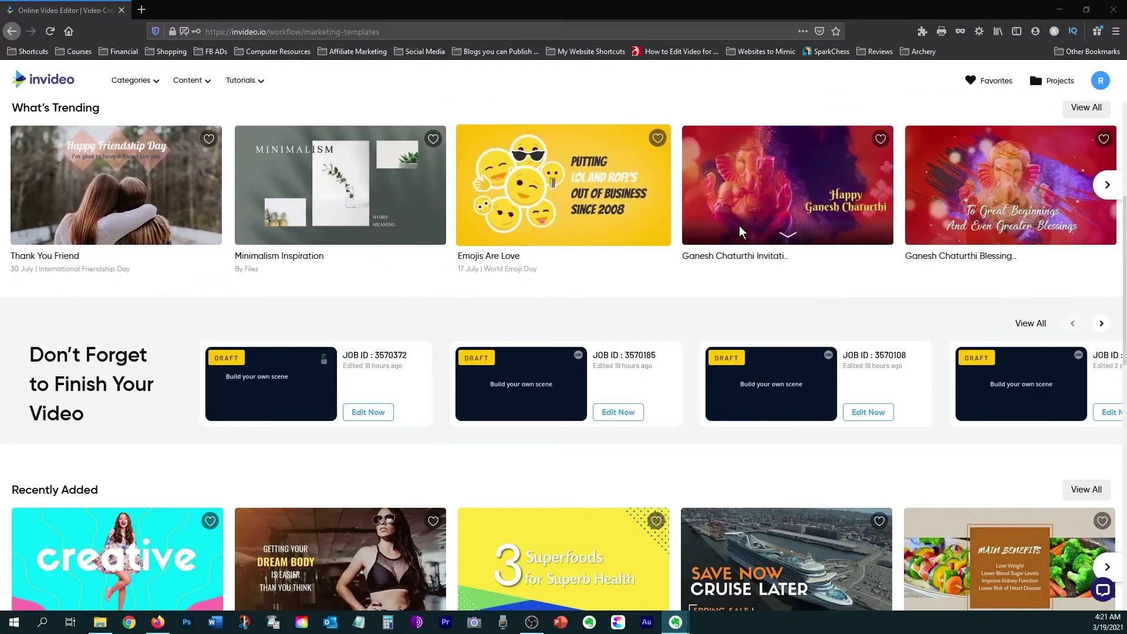
pyautogui.scroll(-1, 741, 237)
pyautogui.scroll(-2, 741, 236)
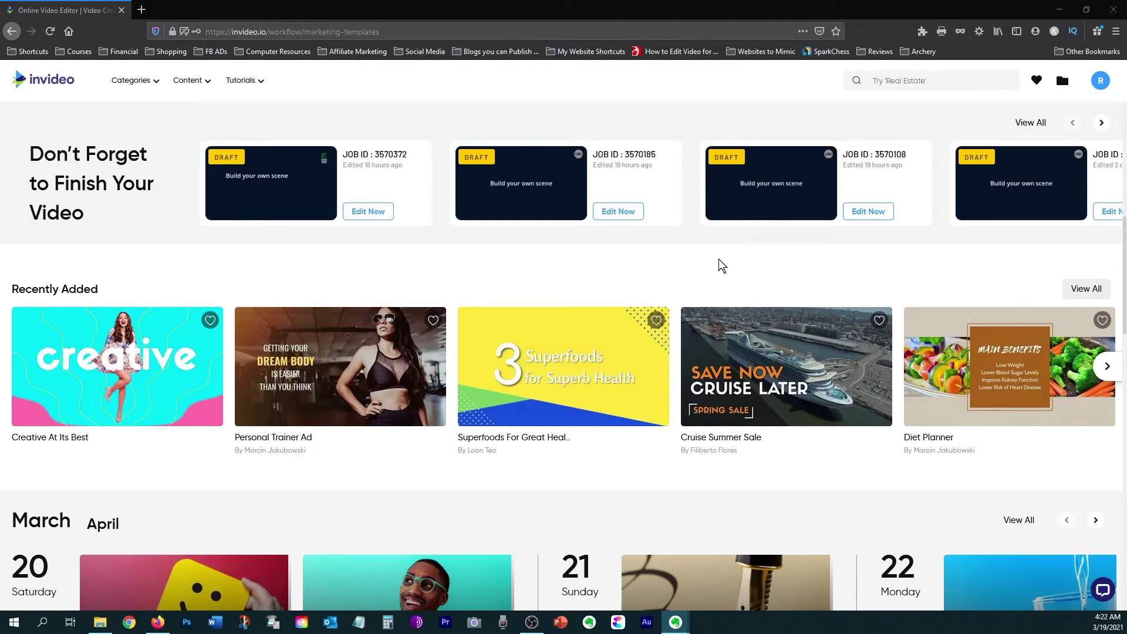
pyautogui.scroll(-4, 720, 265)
pyautogui.scroll(-6, 693, 310)
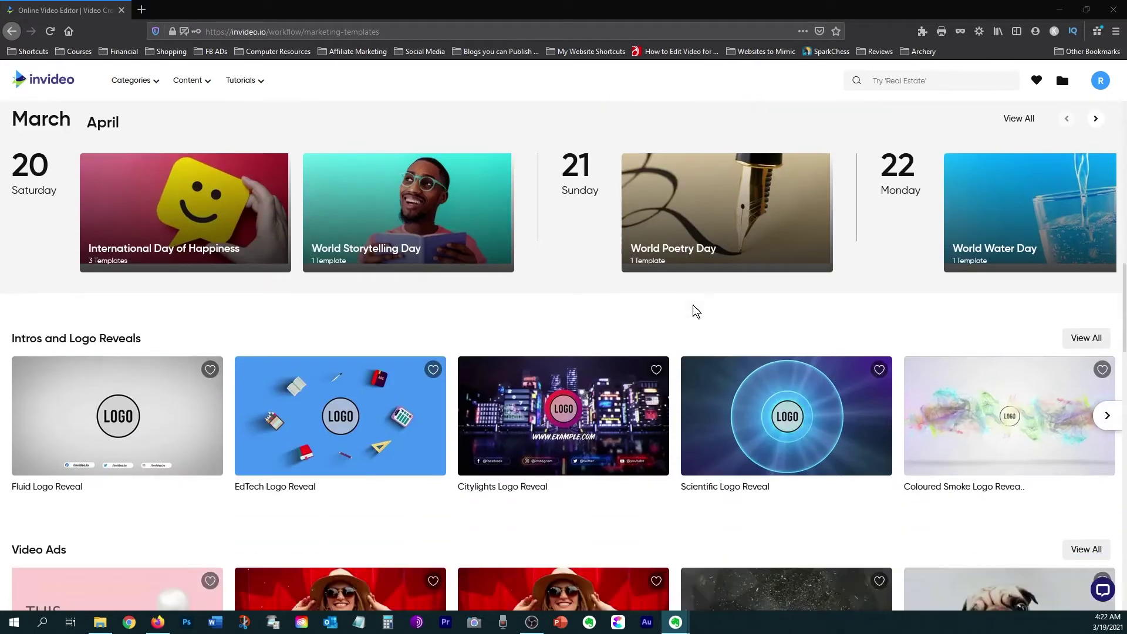
pyautogui.scroll(-4, 473, 414)
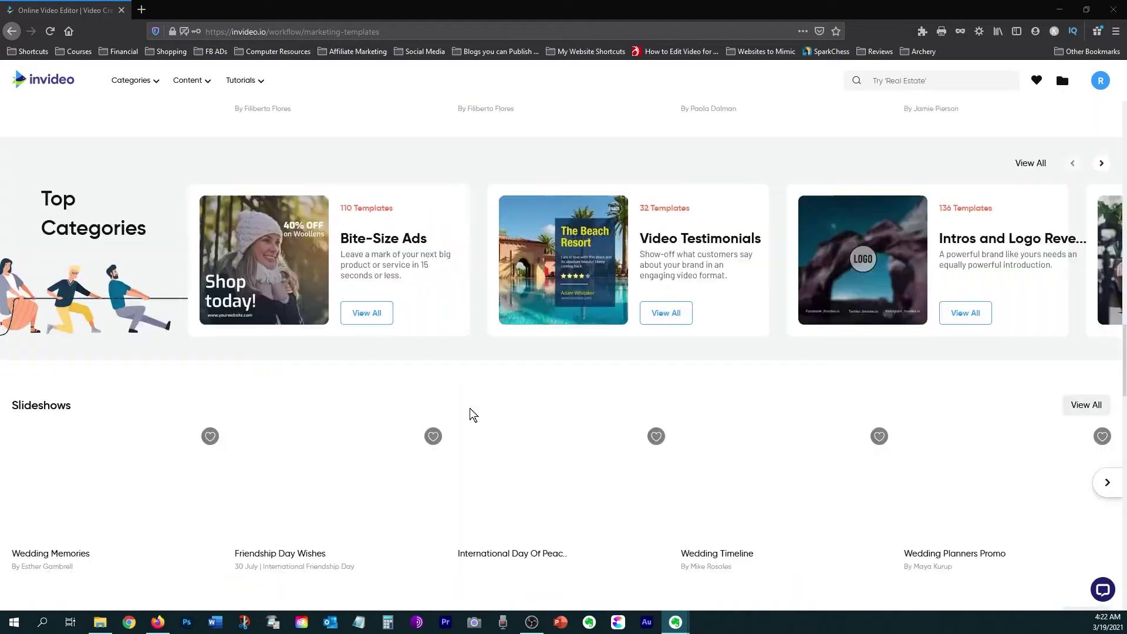
pyautogui.scroll(-3, 473, 414)
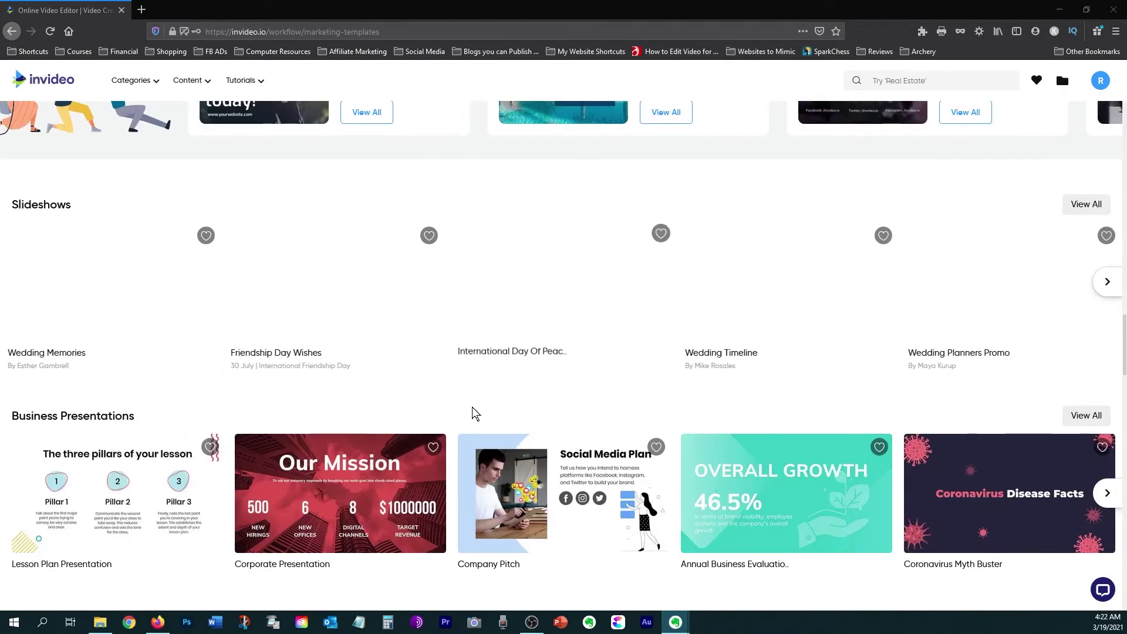
pyautogui.scroll(6, 475, 416)
pyautogui.scroll(15, 477, 416)
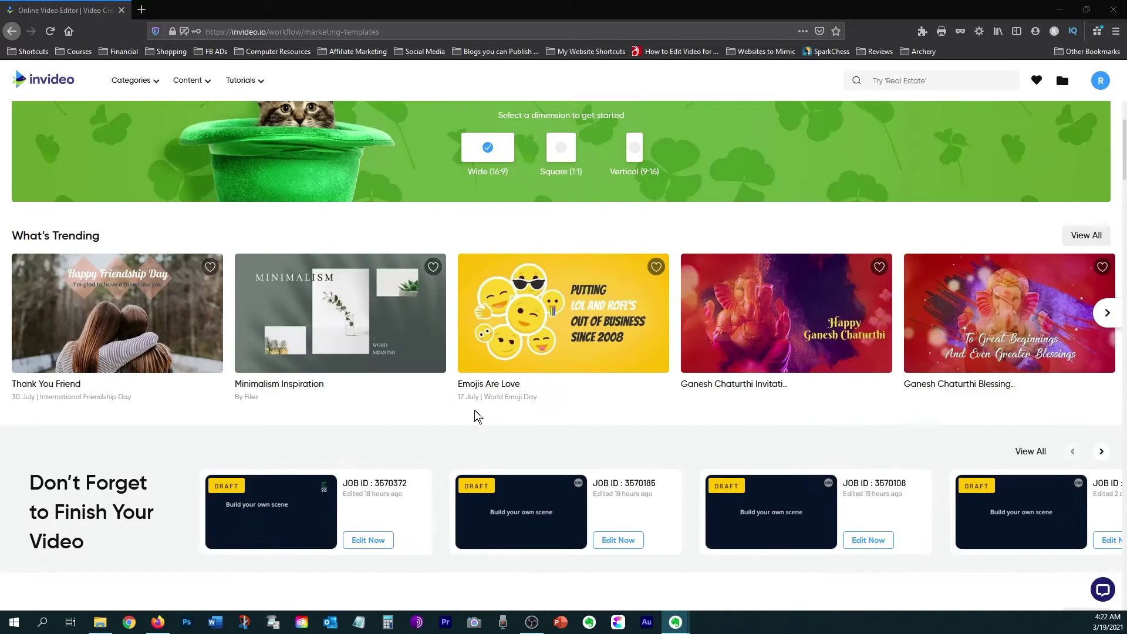
pyautogui.scroll(1, 477, 416)
pyautogui.moveTo(644, 409)
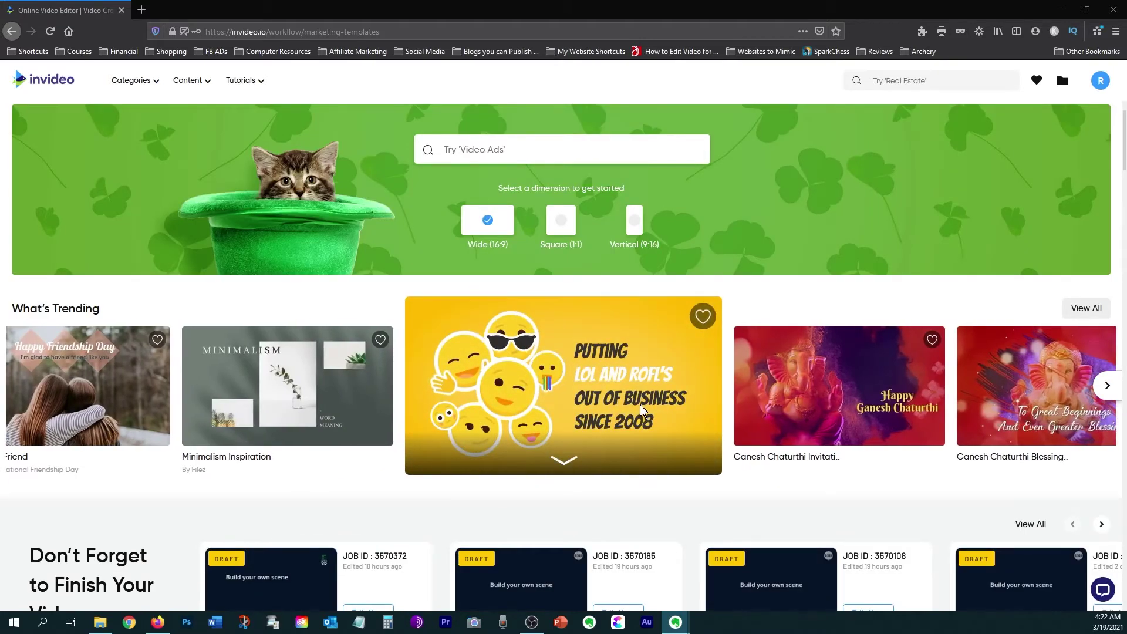
pyautogui.scroll(1, 644, 409)
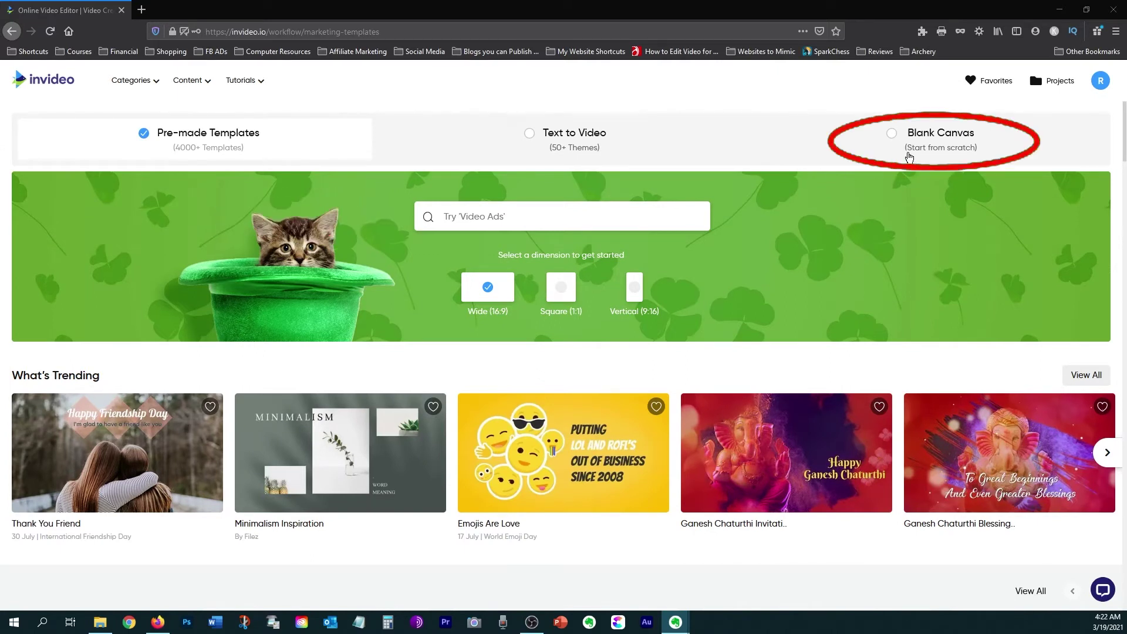
# Step: Create a new Wide (16:9) Blank Canvas video with Make a Video
pyautogui.click(886, 148)
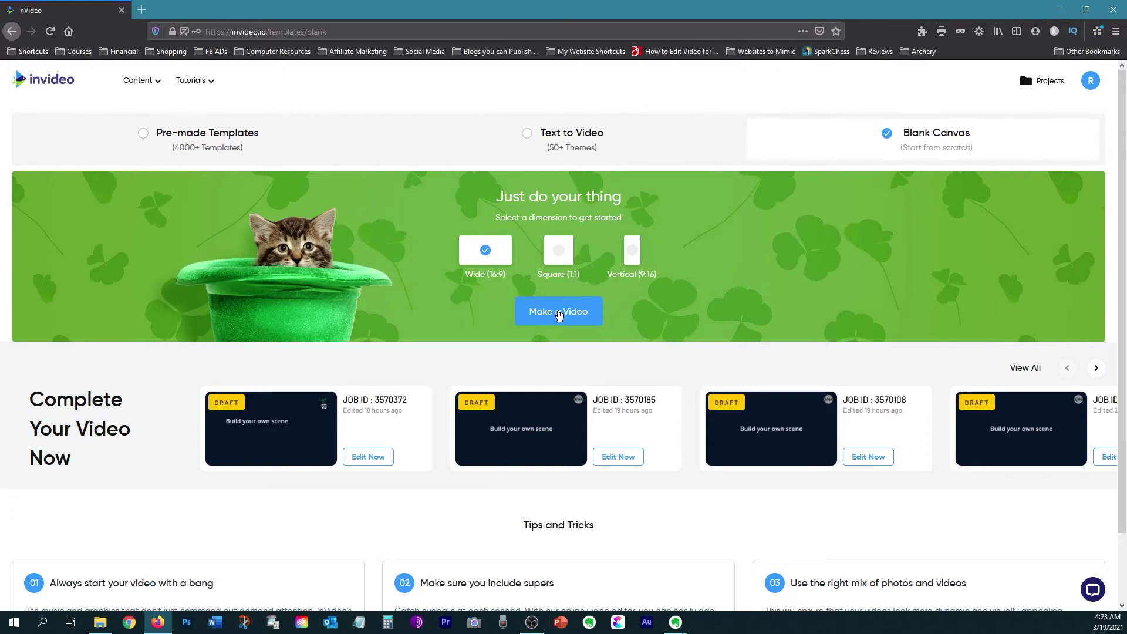
pyautogui.click(557, 317)
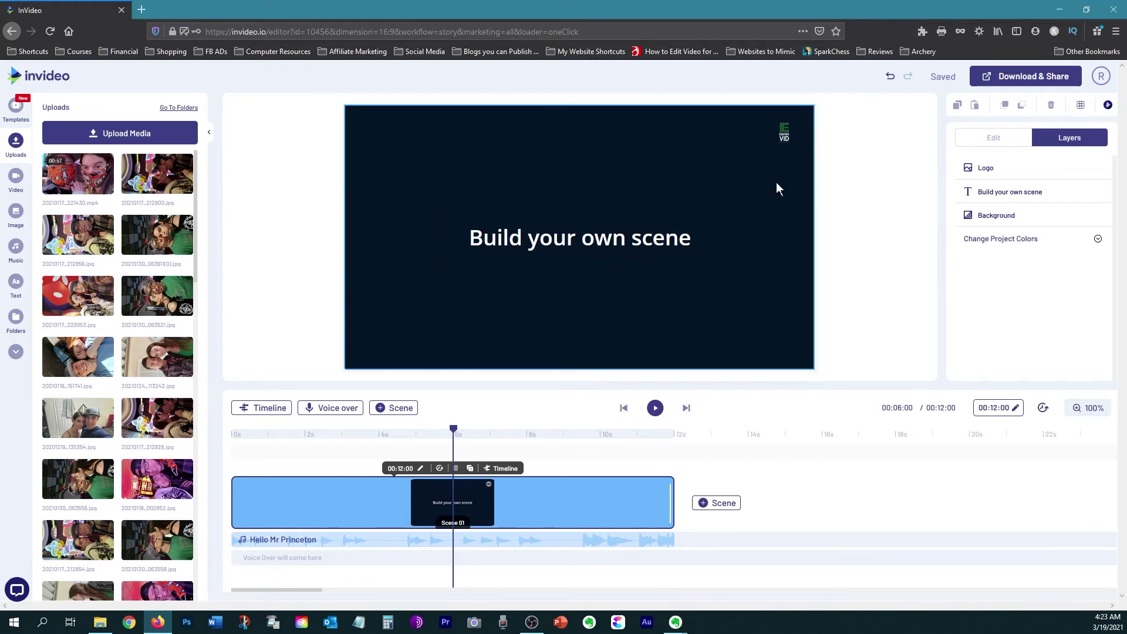
# Step: Lower the 'Build your own scene' title and enlarge the logo near the canvas centre
pyautogui.moveTo(527, 245); pyautogui.dragTo(510, 310)
pyautogui.moveTo(784, 136); pyautogui.dragTo(609, 191)
pyautogui.moveTo(592, 286)
pyautogui.mouseDown()
pyautogui.moveTo(592, 231)
pyautogui.moveTo(593, 287)
pyautogui.mouseUp()
pyautogui.hotkey('ctrl', 'z')
pyautogui.moveTo(767, 152); pyautogui.dragTo(620, 149)
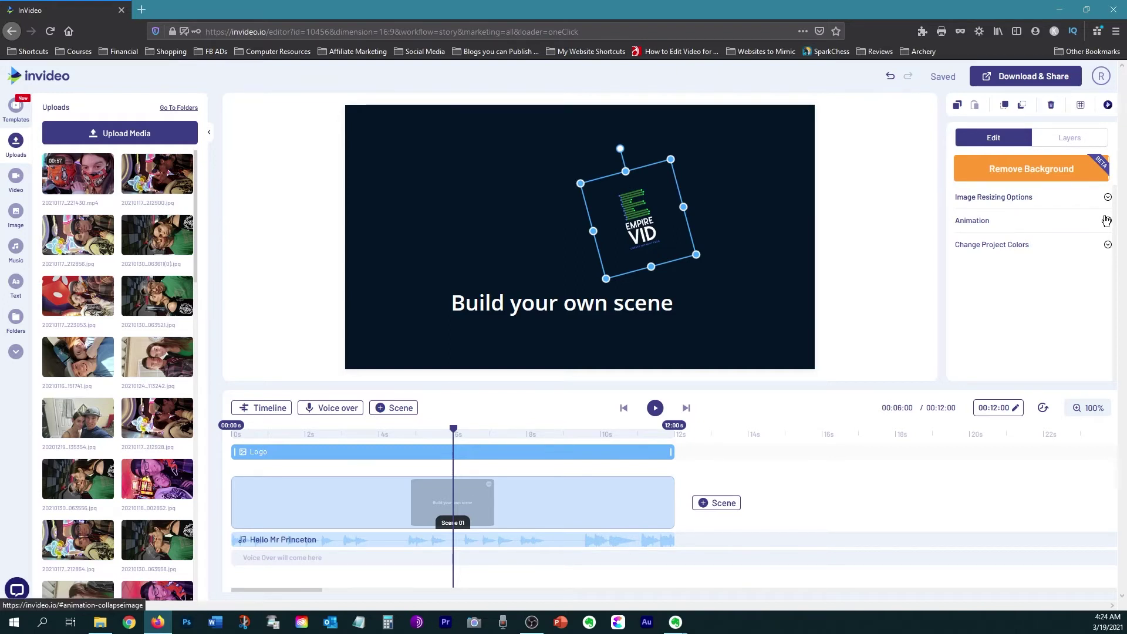
# Step: Bring the background layer in front of the title, send it back, then grid-align the title up-left
pyautogui.click(769, 170)
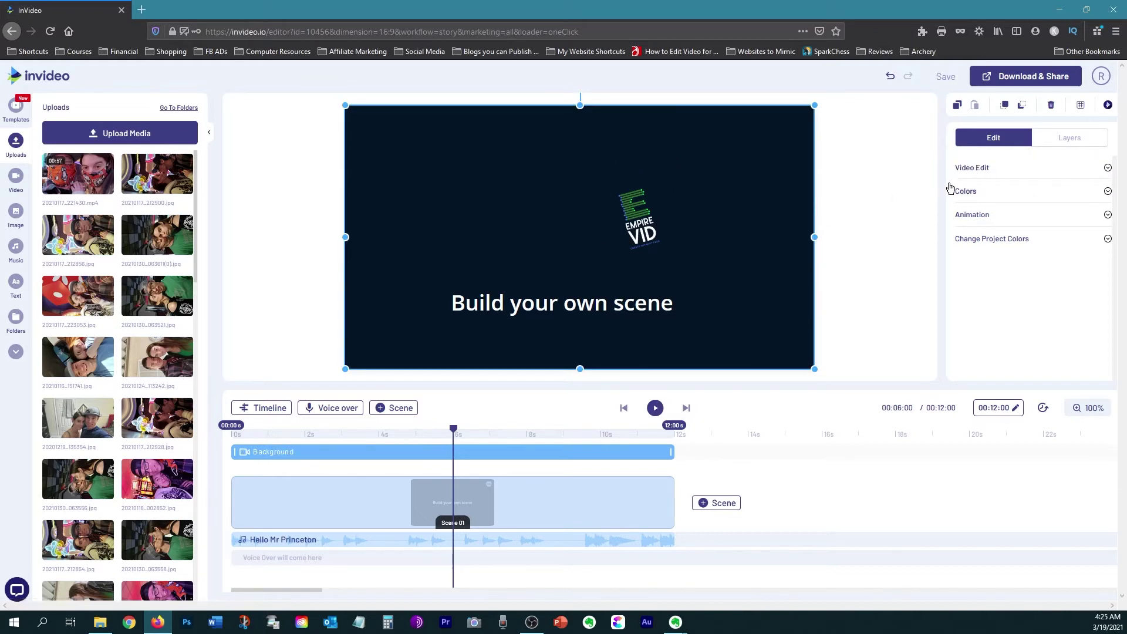
pyautogui.click(1057, 139)
pyautogui.click(998, 167)
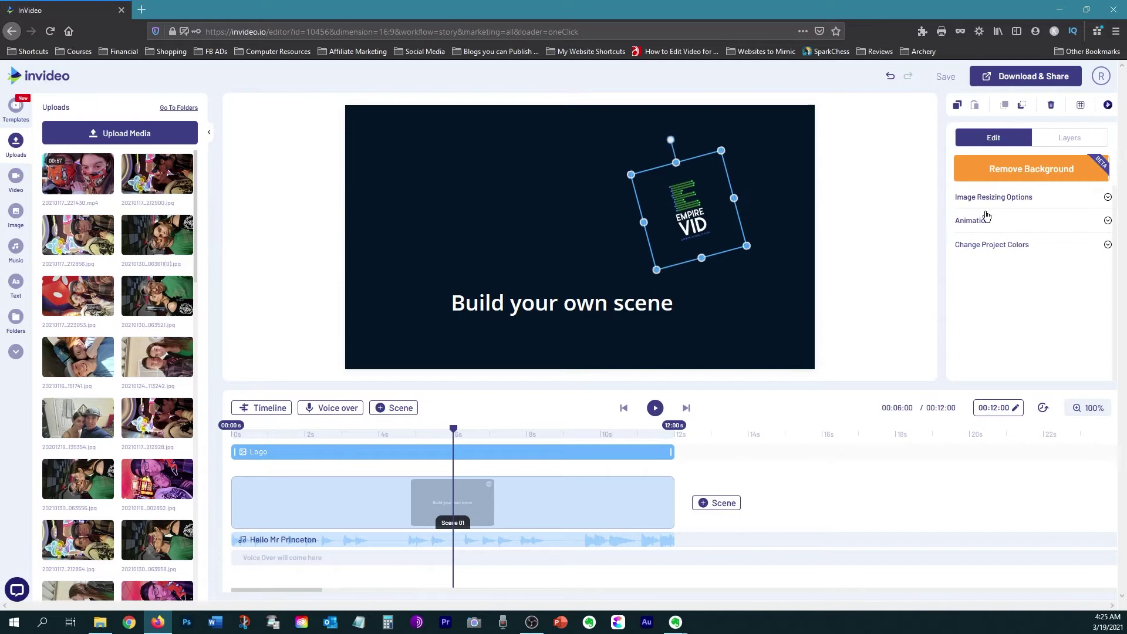
pyautogui.click(524, 311)
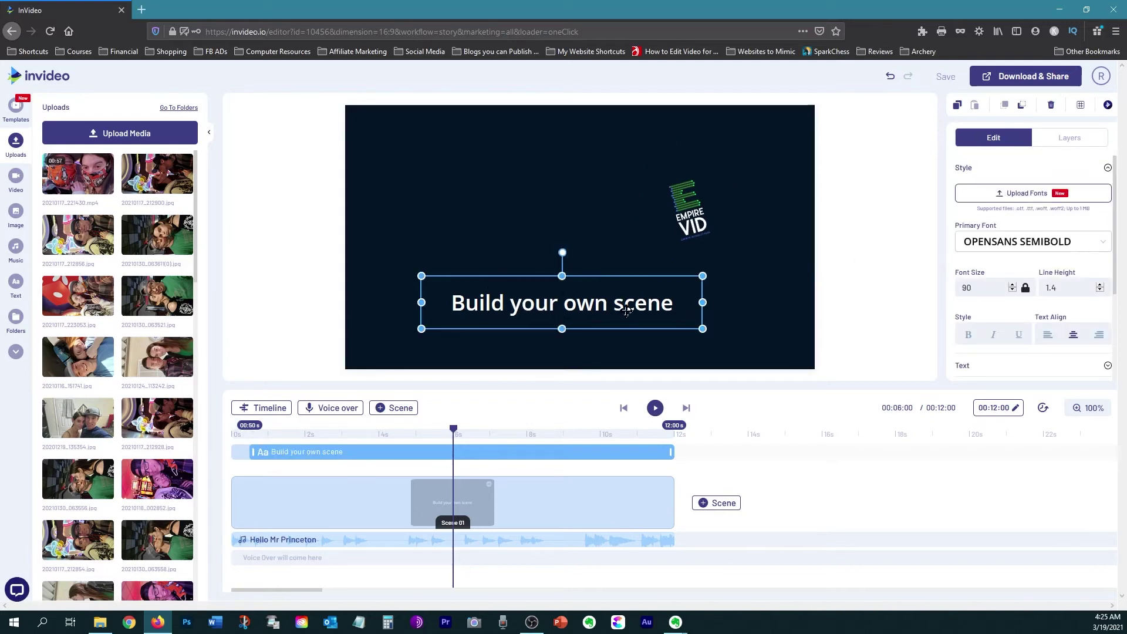
pyautogui.click(1046, 136)
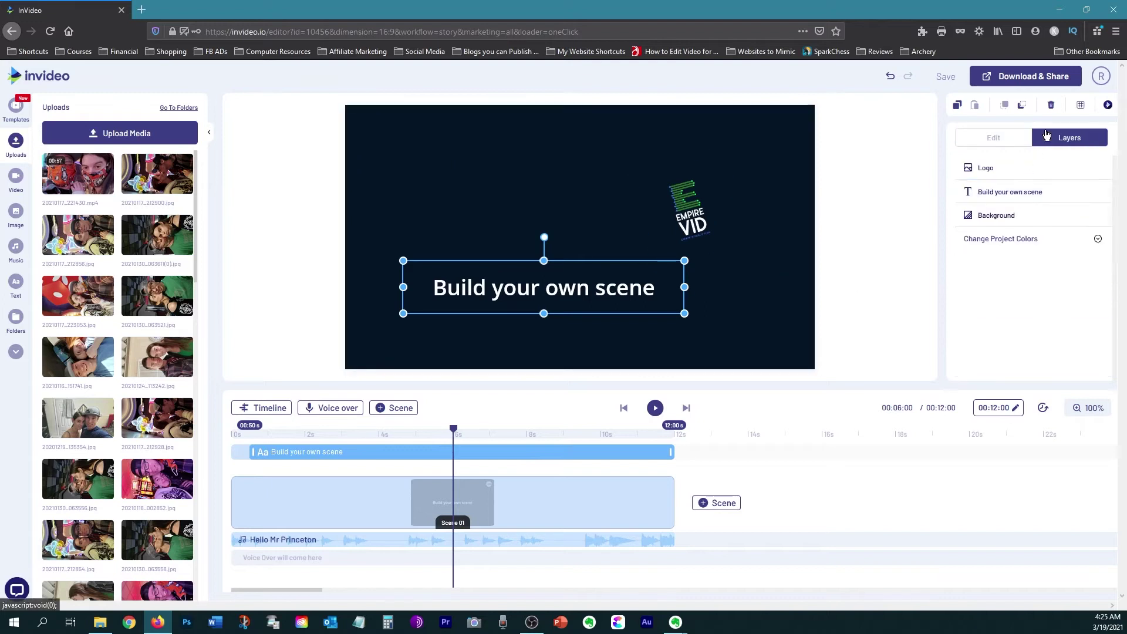
pyautogui.click(776, 319)
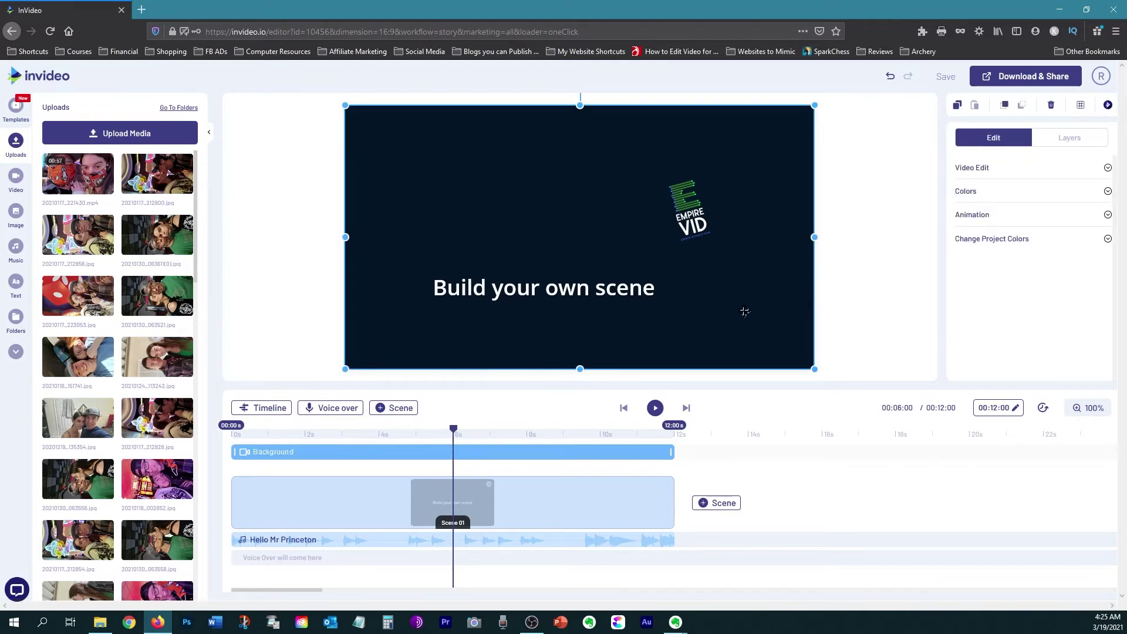
pyautogui.click(1004, 106)
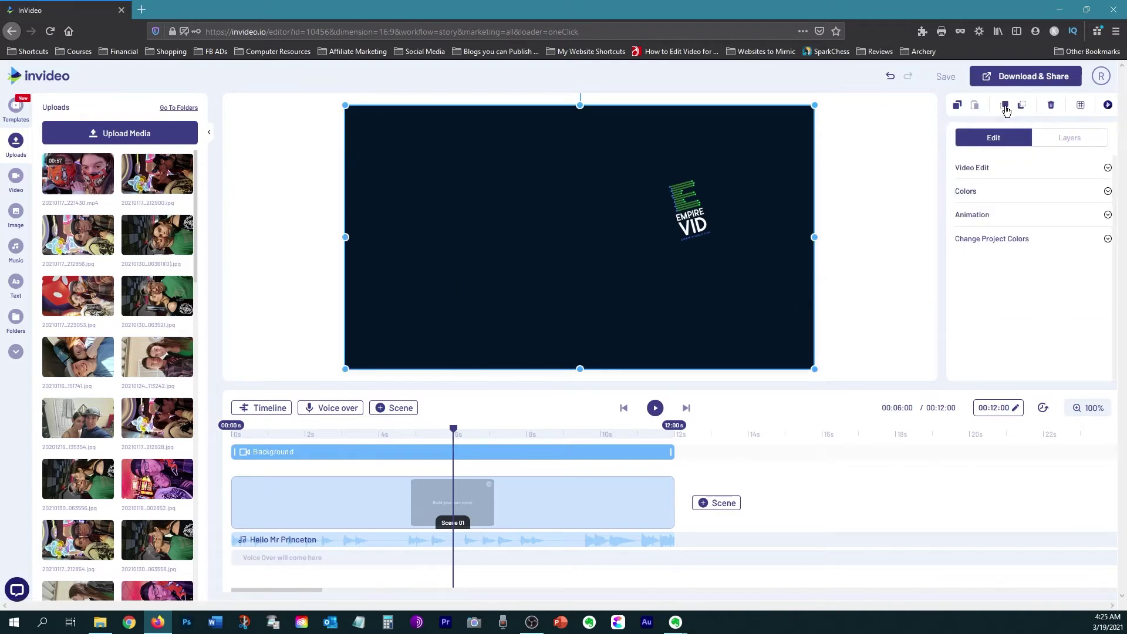
pyautogui.click(1017, 106)
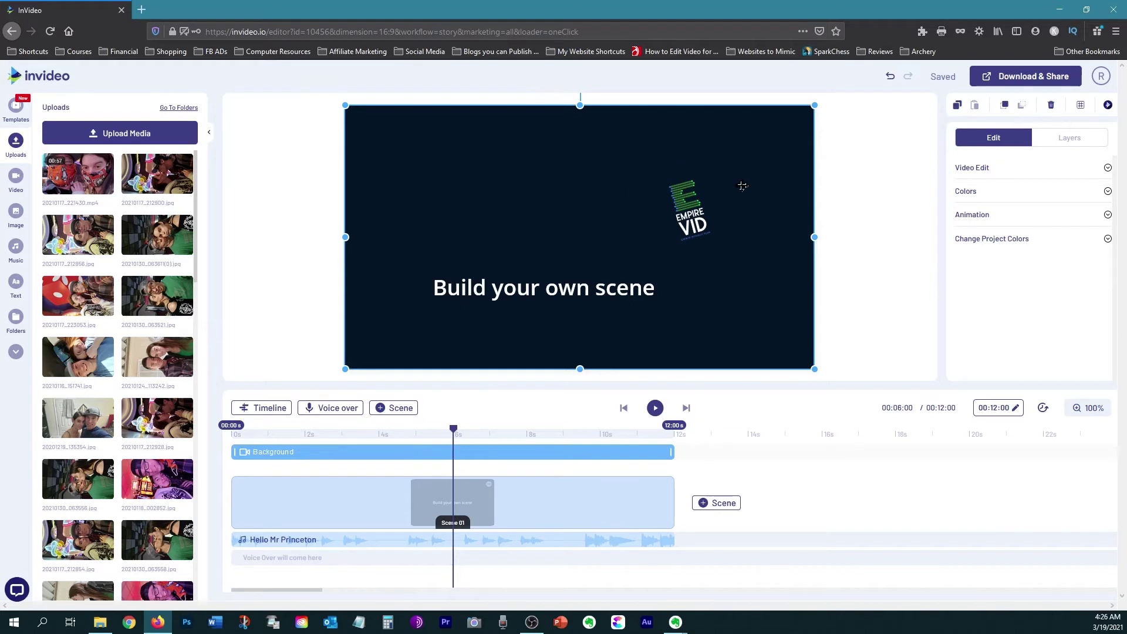
pyautogui.click(648, 141)
pyautogui.moveTo(524, 262); pyautogui.dragTo(489, 176)
# Step: Settle the title at the upper left and reselect the tilted EMPIRE VID logo beside it
pyautogui.click(724, 196)
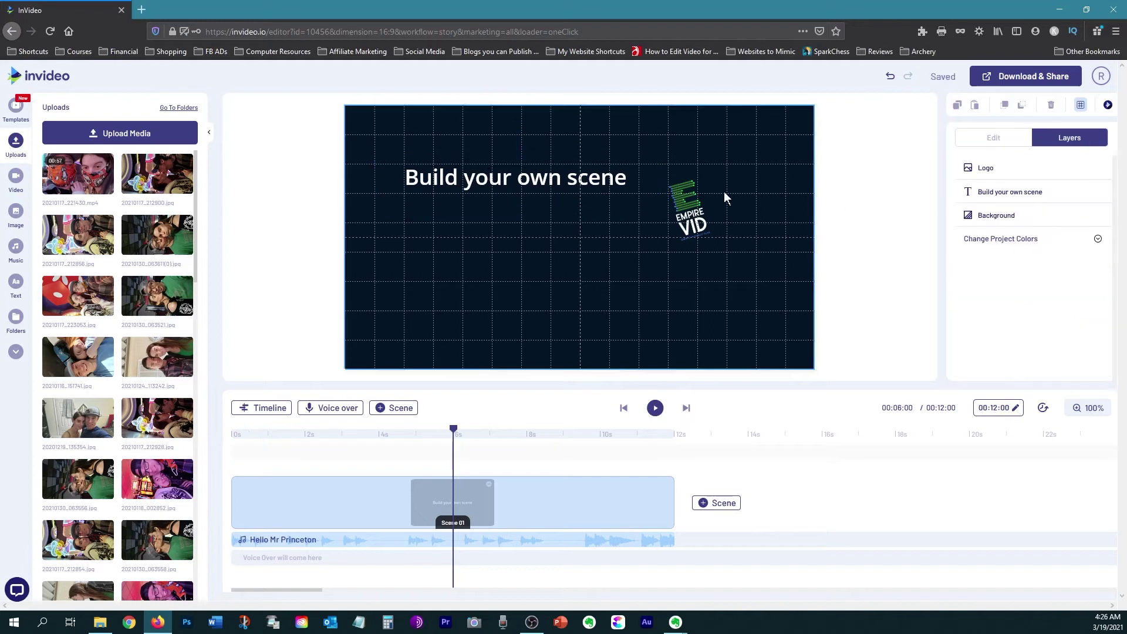
pyautogui.click(691, 220)
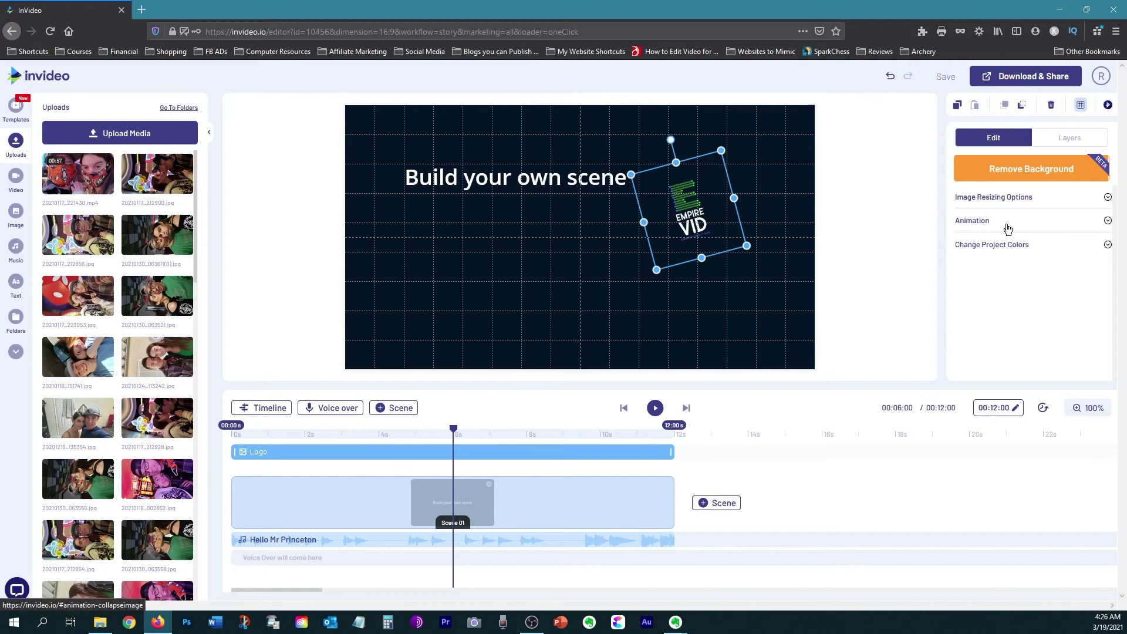
pyautogui.click(535, 157)
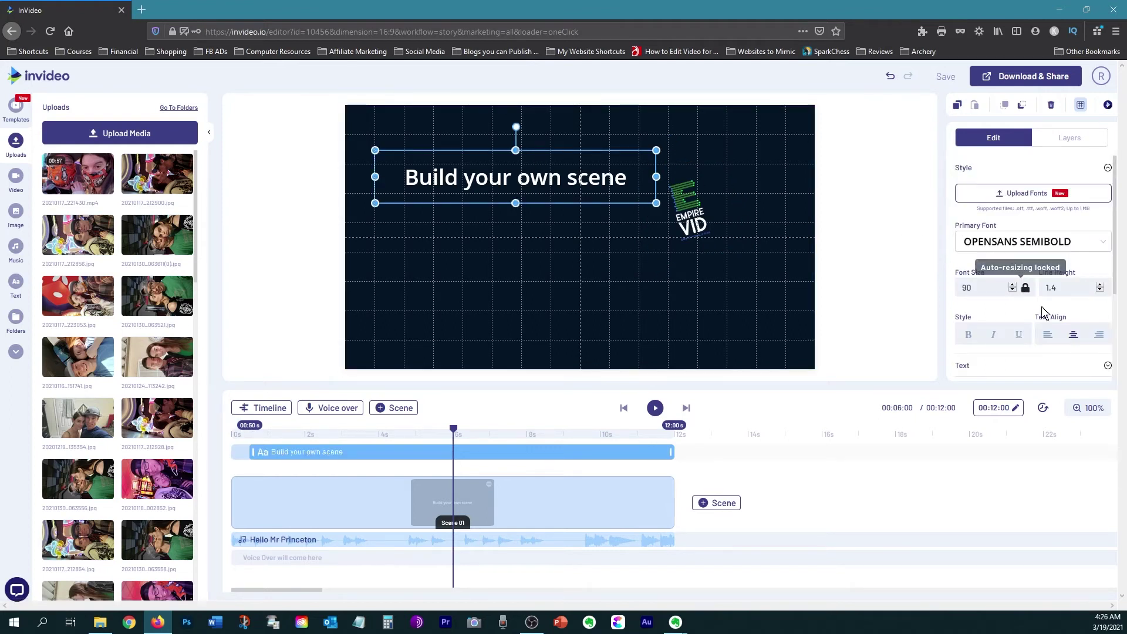
pyautogui.scroll(-3, 1050, 322)
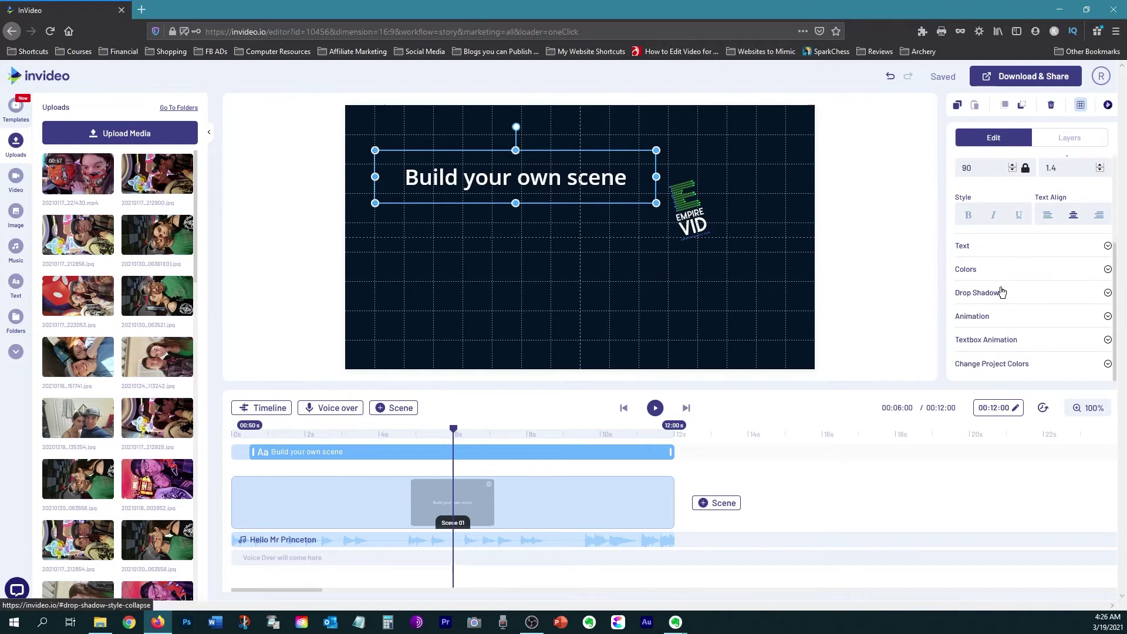
pyautogui.click(707, 186)
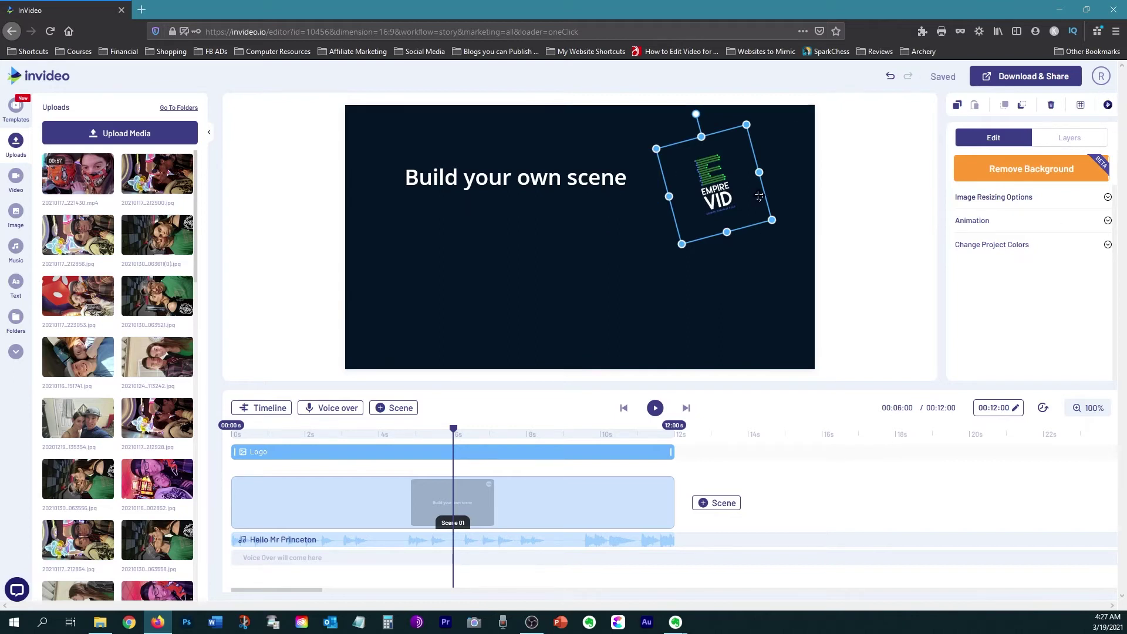
pyautogui.click(1101, 76)
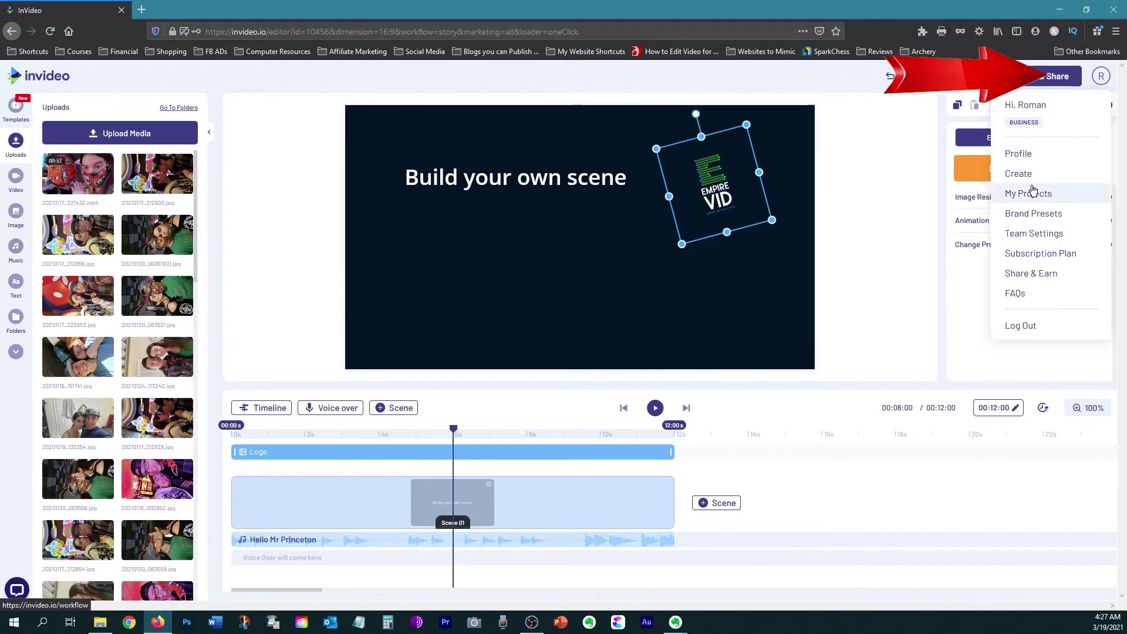
pyautogui.click(1032, 215)
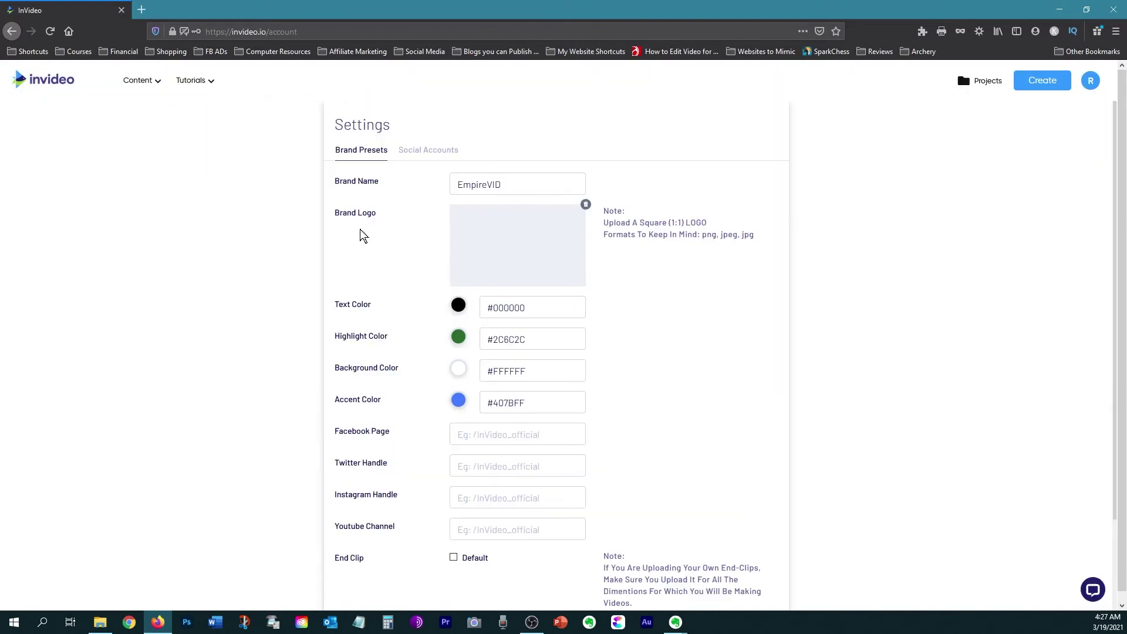
pyautogui.moveTo(508, 245)
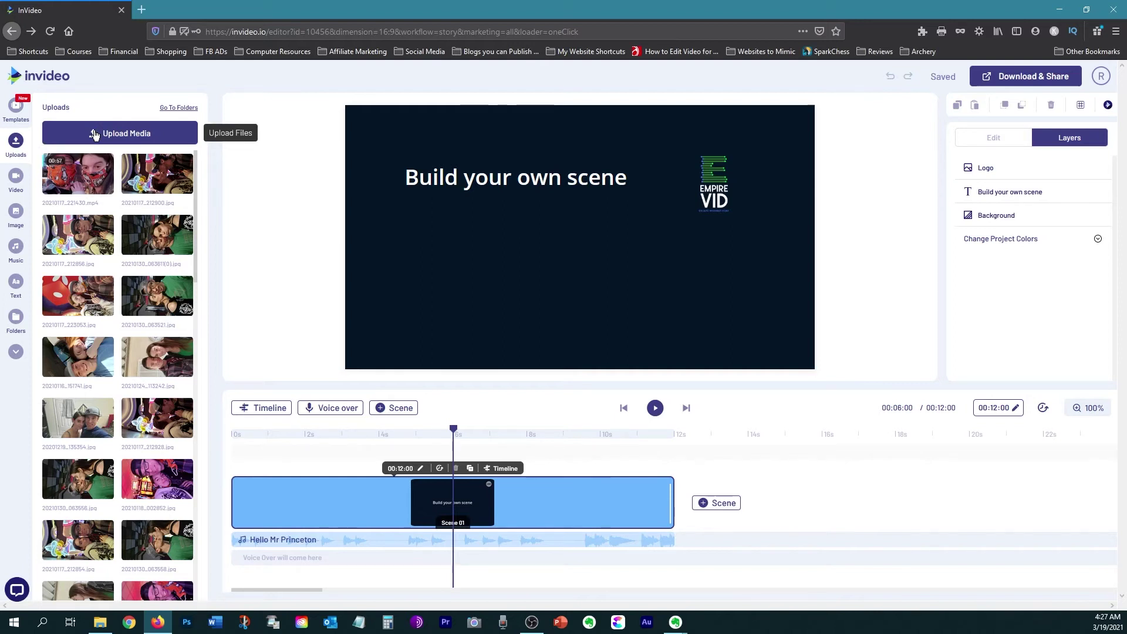
# Step: Browse the stock video and image libraries, then show the Music library's genres
pyautogui.click(16, 178)
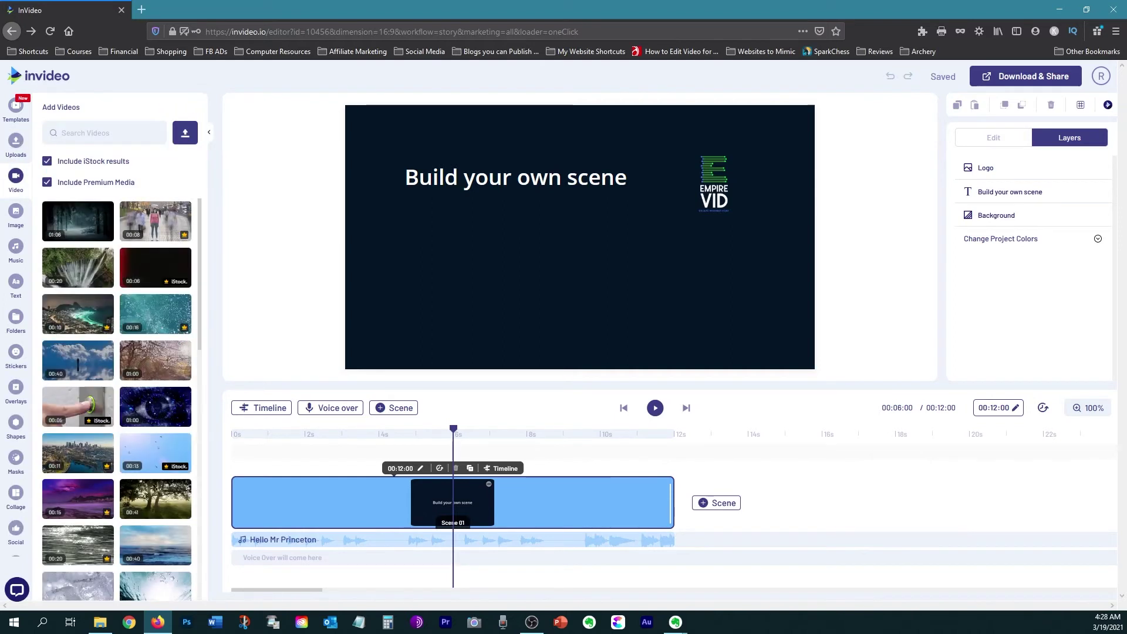
pyautogui.click(16, 212)
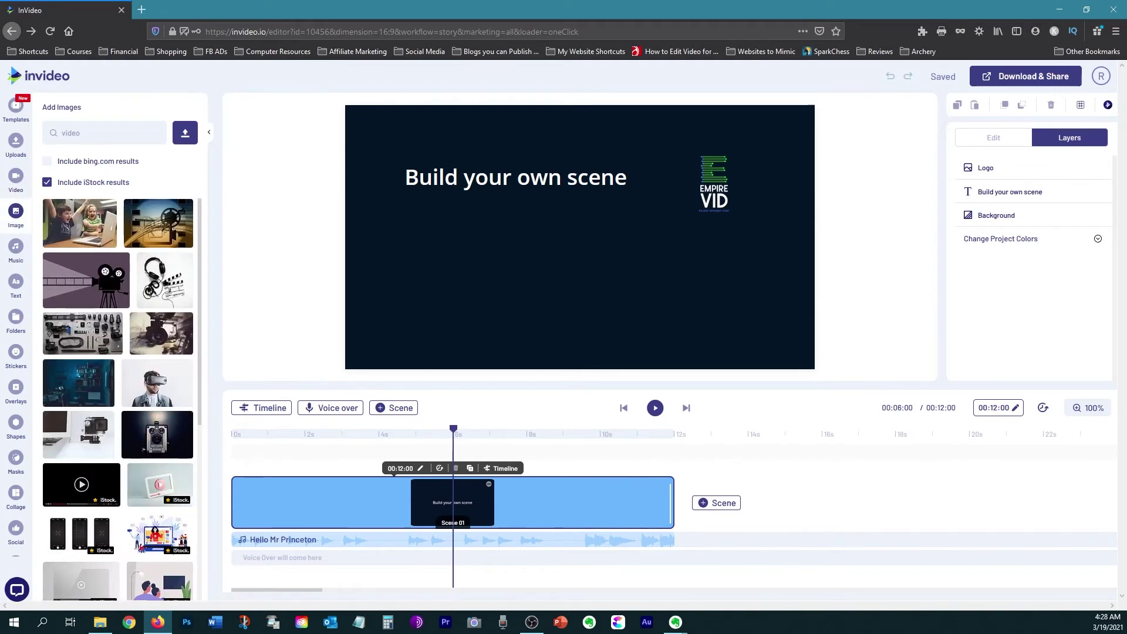
pyautogui.scroll(-5, 197, 204)
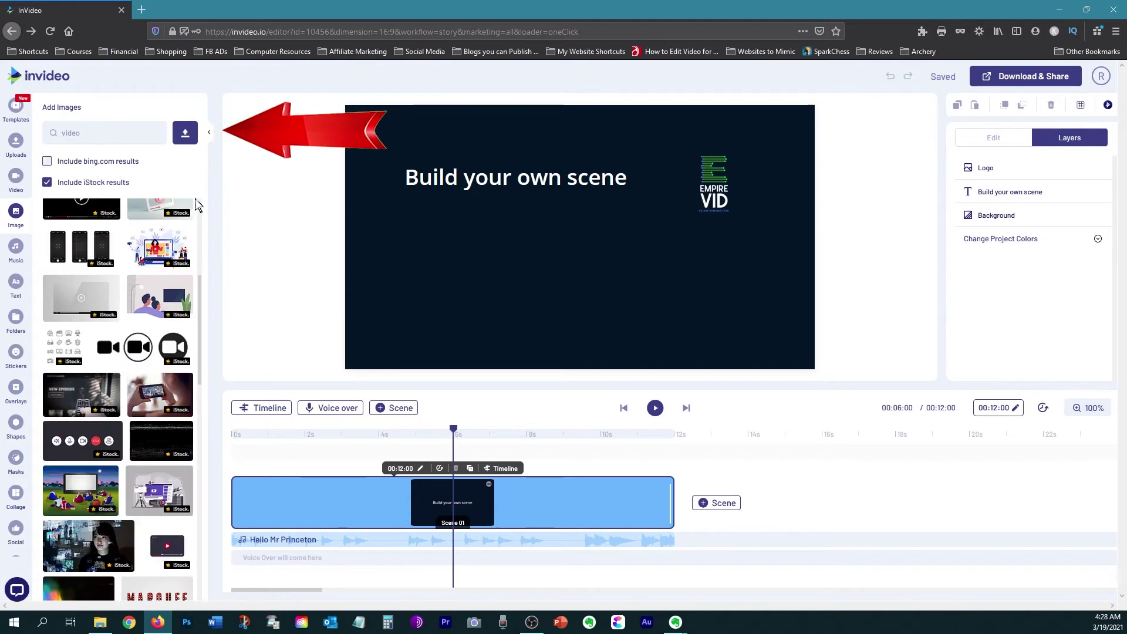
pyautogui.moveTo(199, 300); pyautogui.dragTo(201, 223)
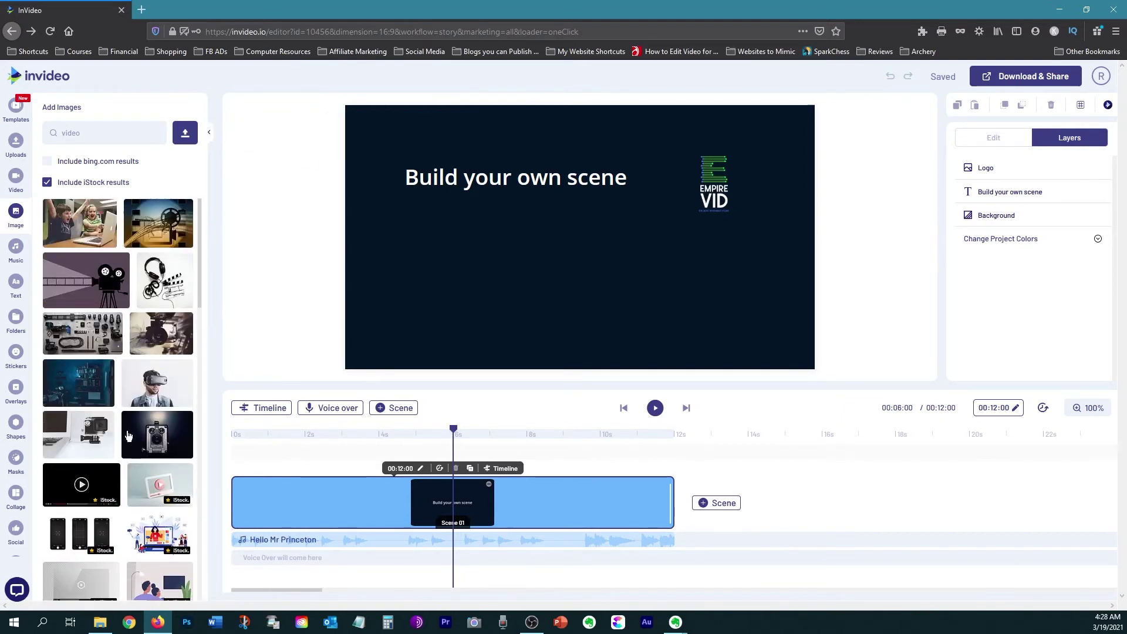
pyautogui.click(16, 250)
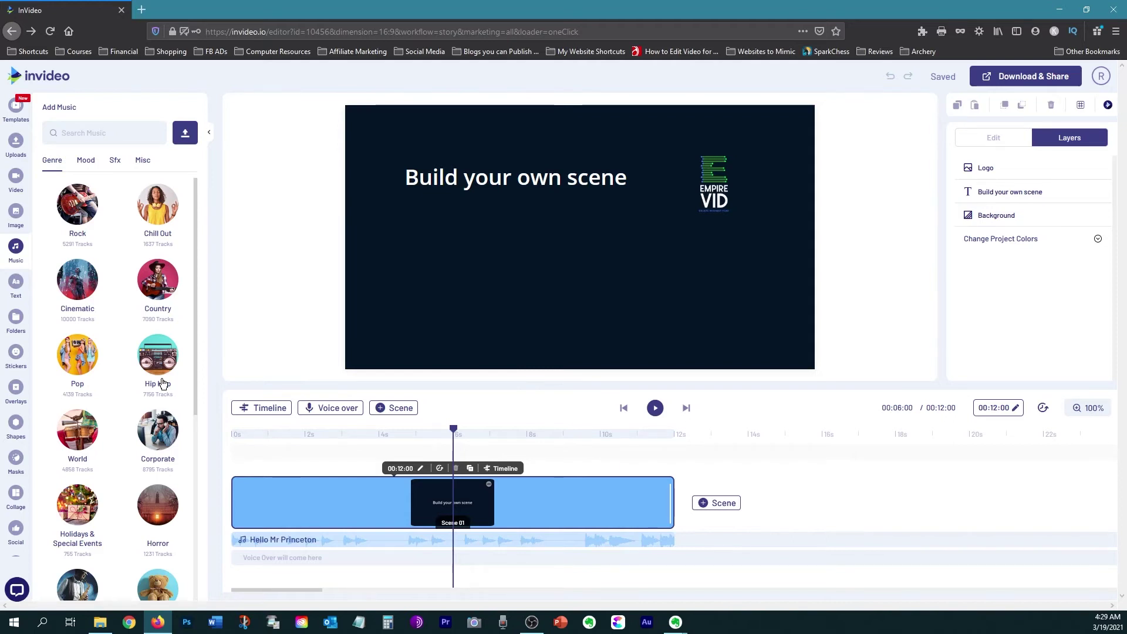
# Step: Lower the 'Build your own scene' text and add the DYNAMITE Monoton-style heading above it
pyautogui.click(16, 285)
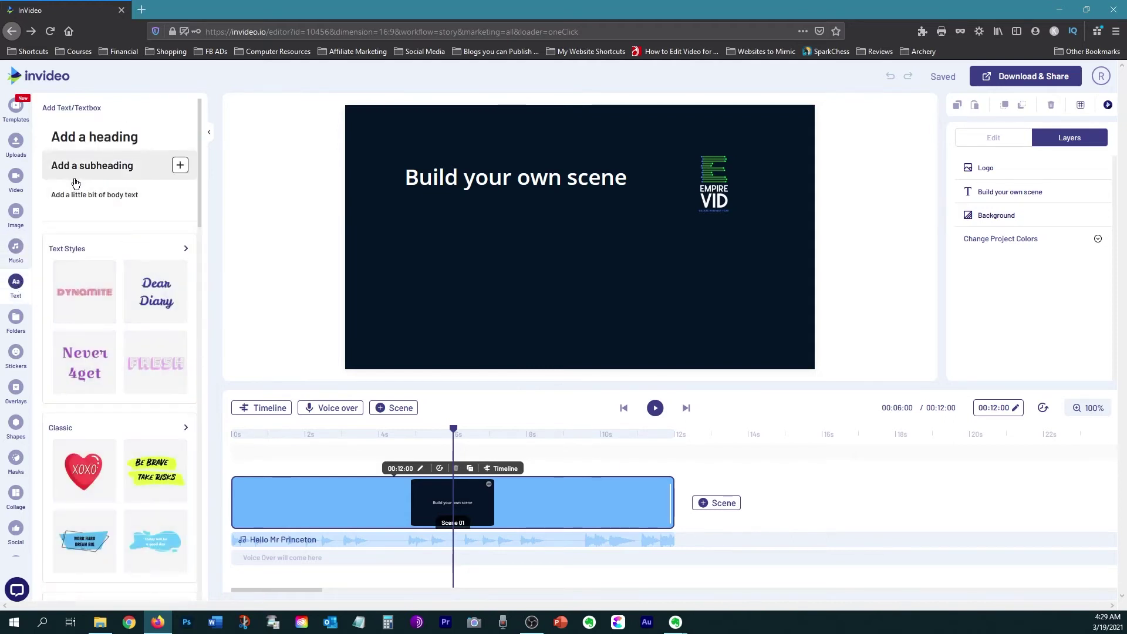
pyautogui.moveTo(496, 196); pyautogui.dragTo(524, 259)
pyautogui.scroll(-2, 119, 307)
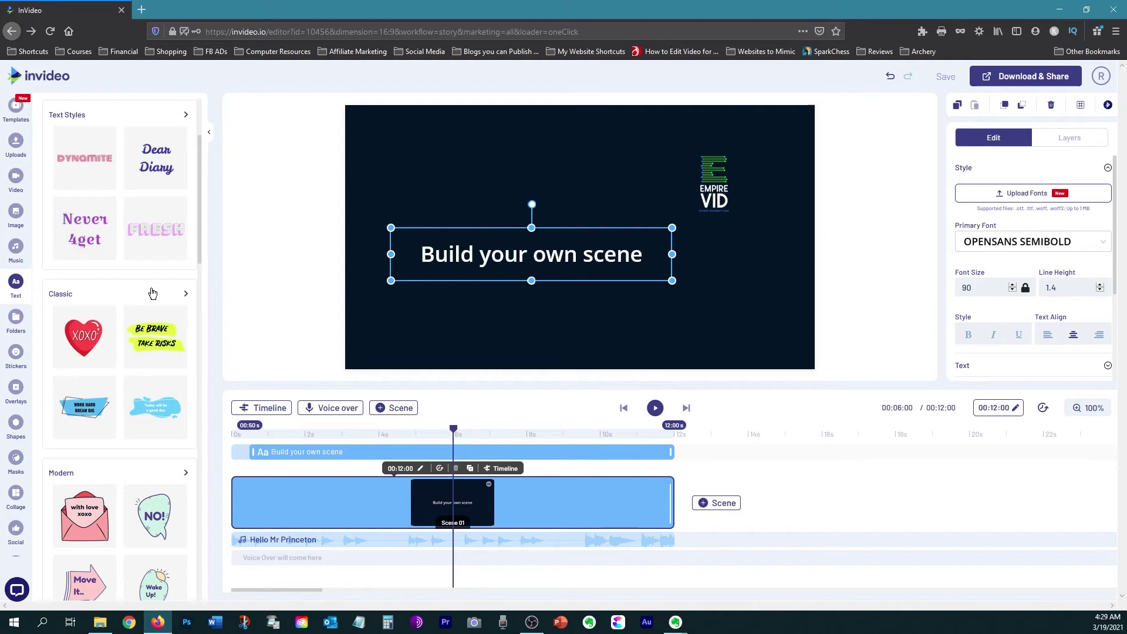
pyautogui.scroll(-8, 150, 295)
pyautogui.scroll(6, 148, 294)
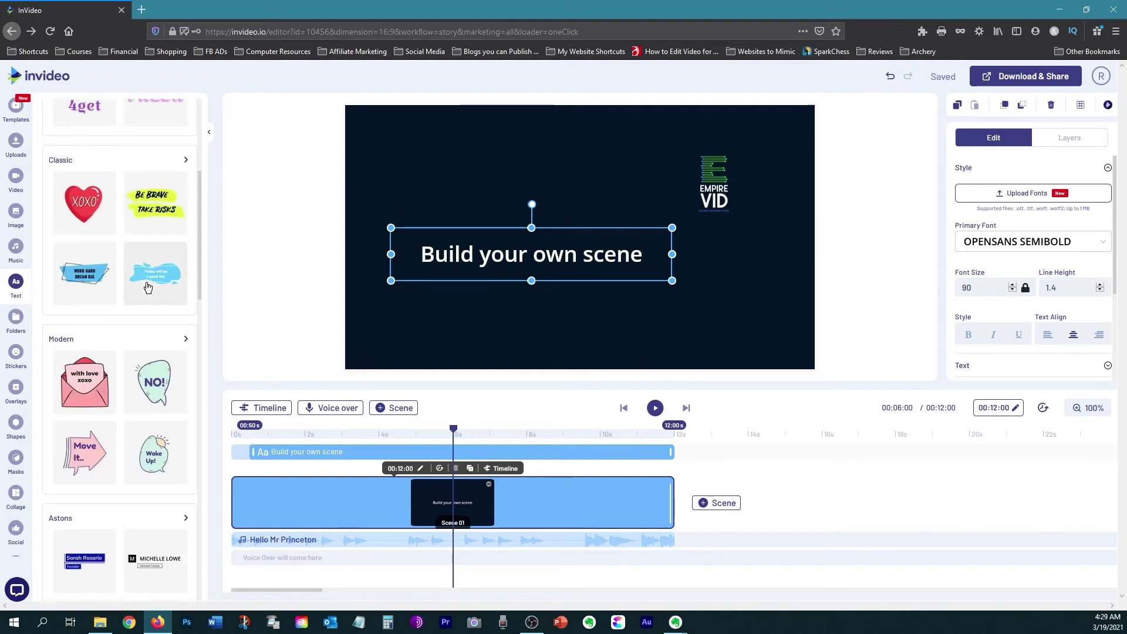
pyautogui.scroll(-15, 148, 287)
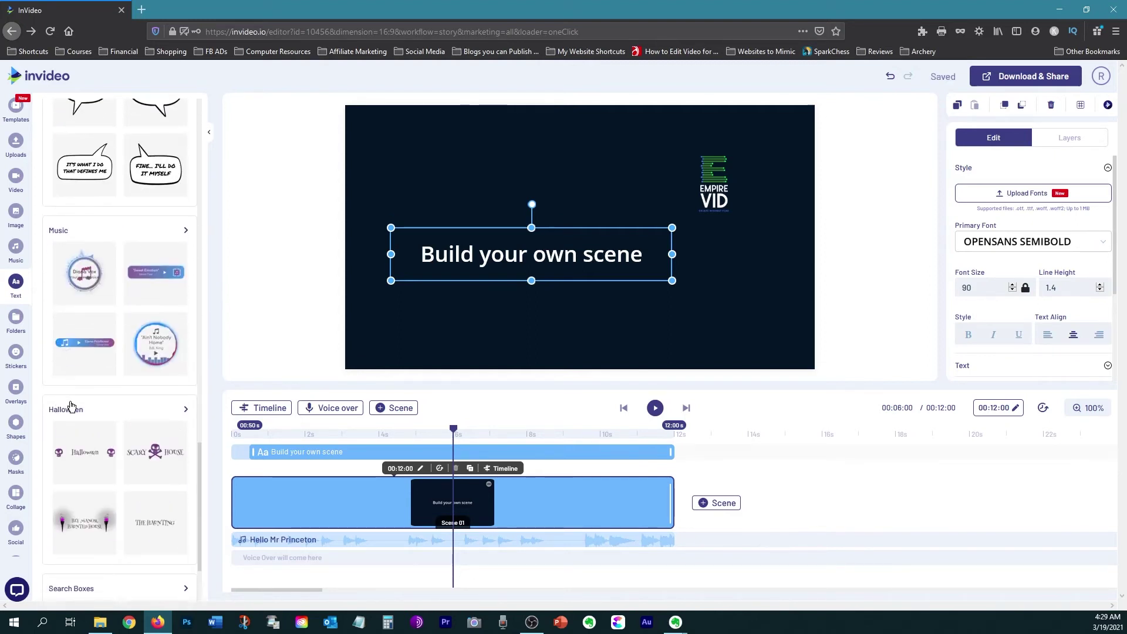
pyautogui.scroll(-2, 71, 404)
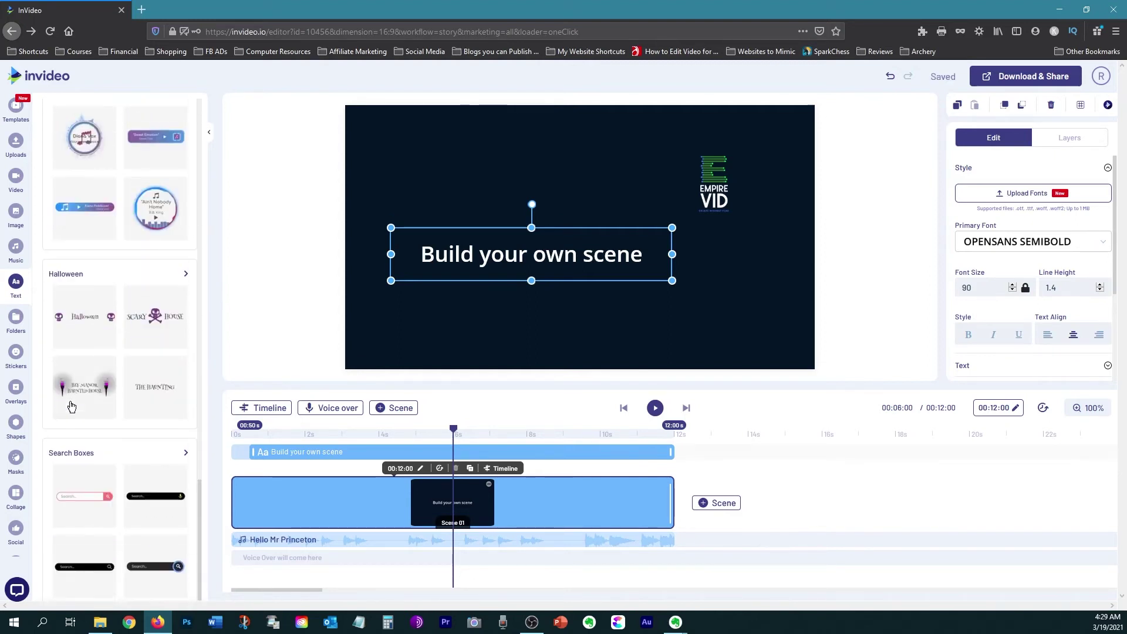
pyautogui.click(141, 402)
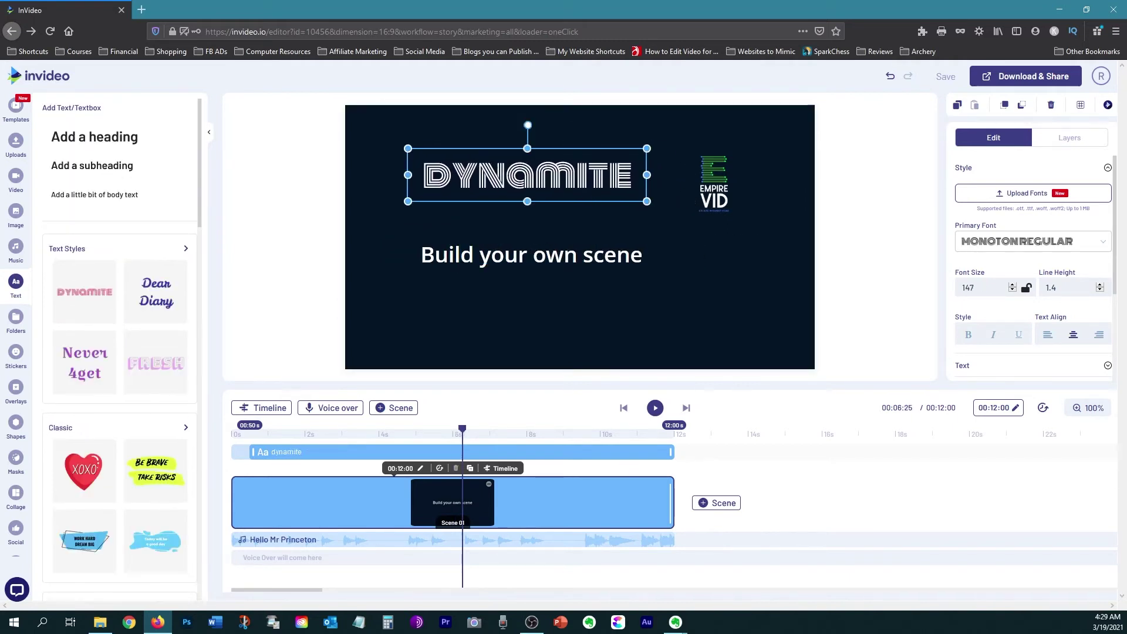
pyautogui.click(16, 320)
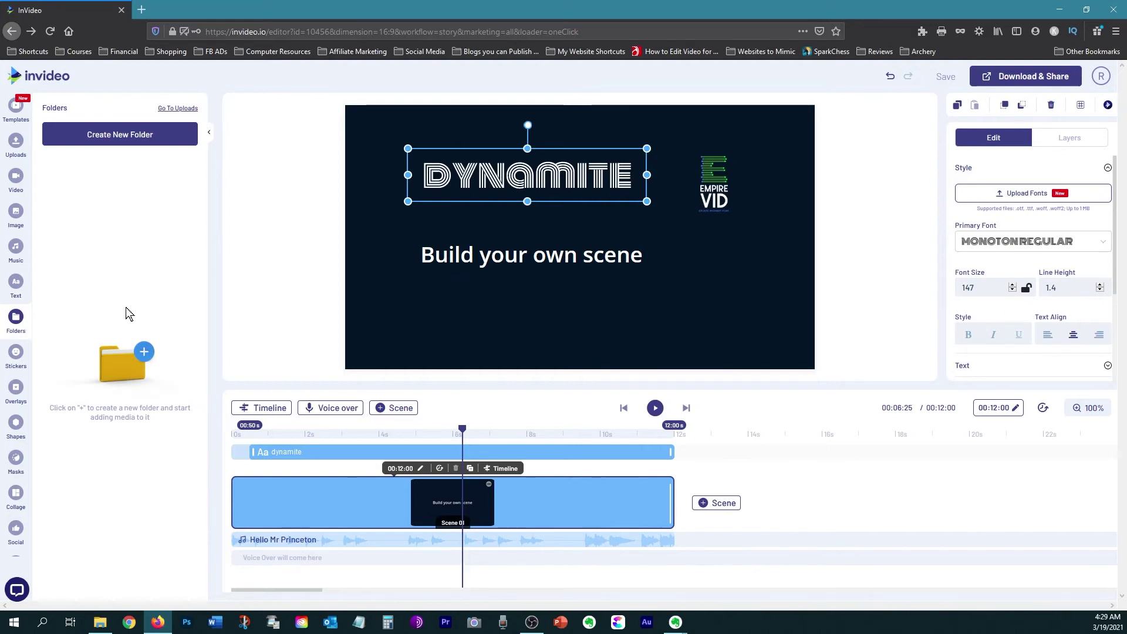
# Step: Browse the Stickers, Overlays and Shapes libraries for elements to add to the scene
pyautogui.click(16, 352)
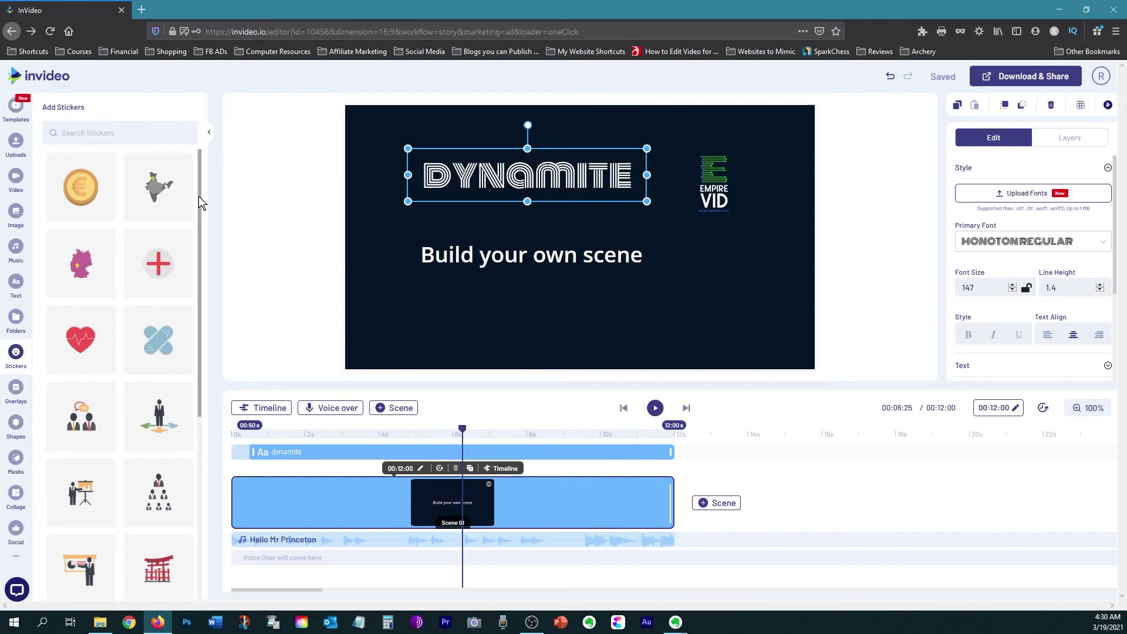
pyautogui.moveTo(199, 196); pyautogui.dragTo(192, 449)
pyautogui.scroll(-4, 192, 478)
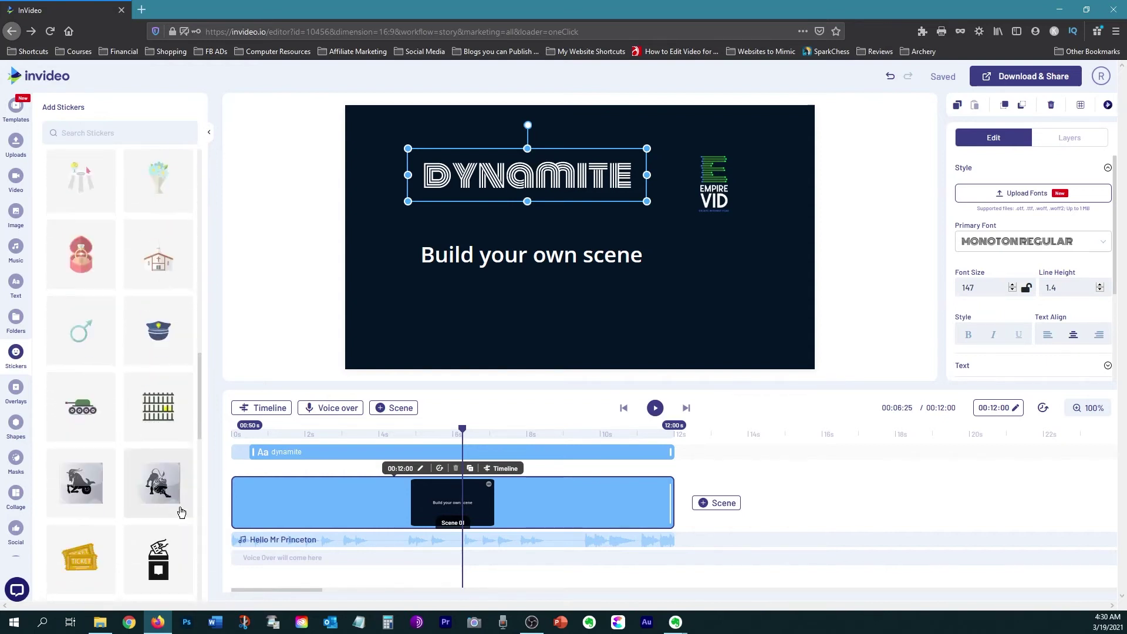
pyautogui.scroll(-10, 179, 511)
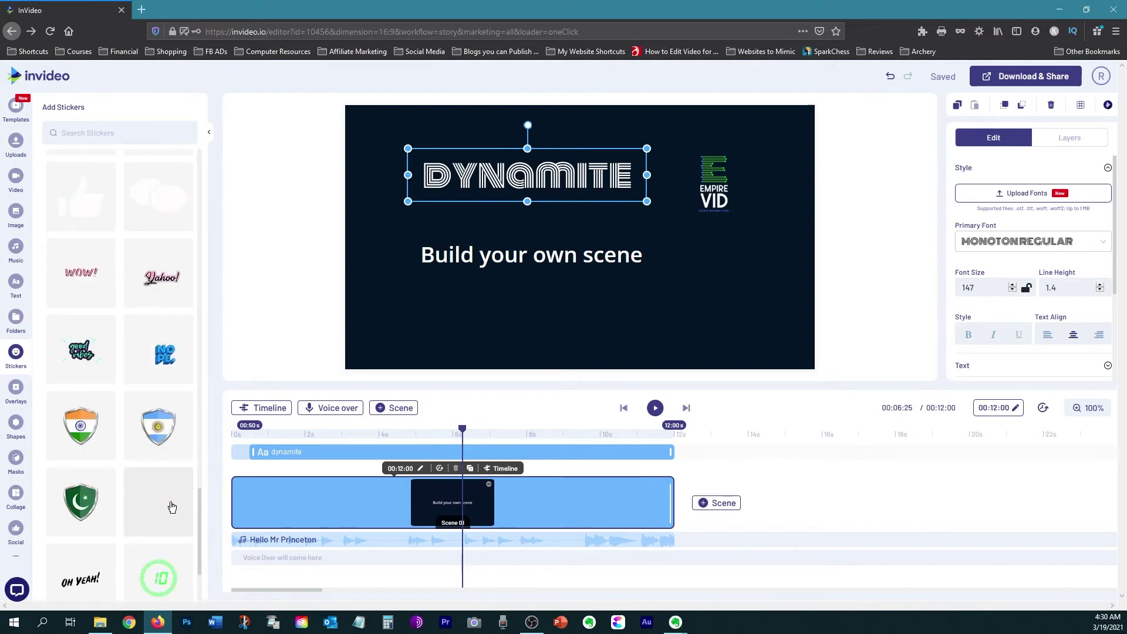
pyautogui.click(20, 398)
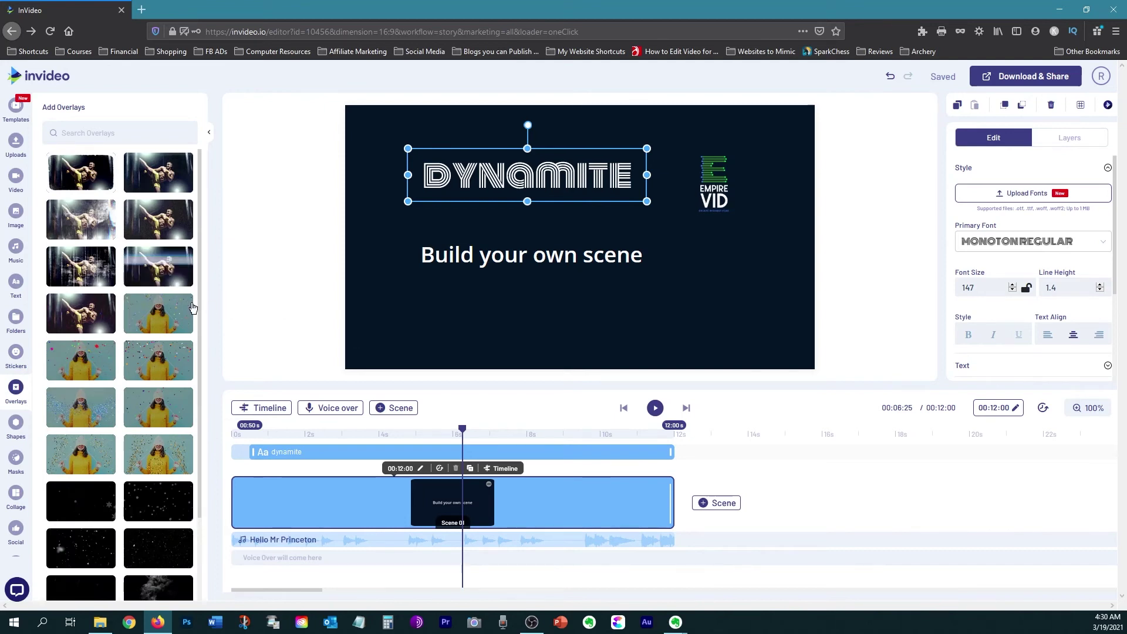
pyautogui.scroll(-1, 139, 300)
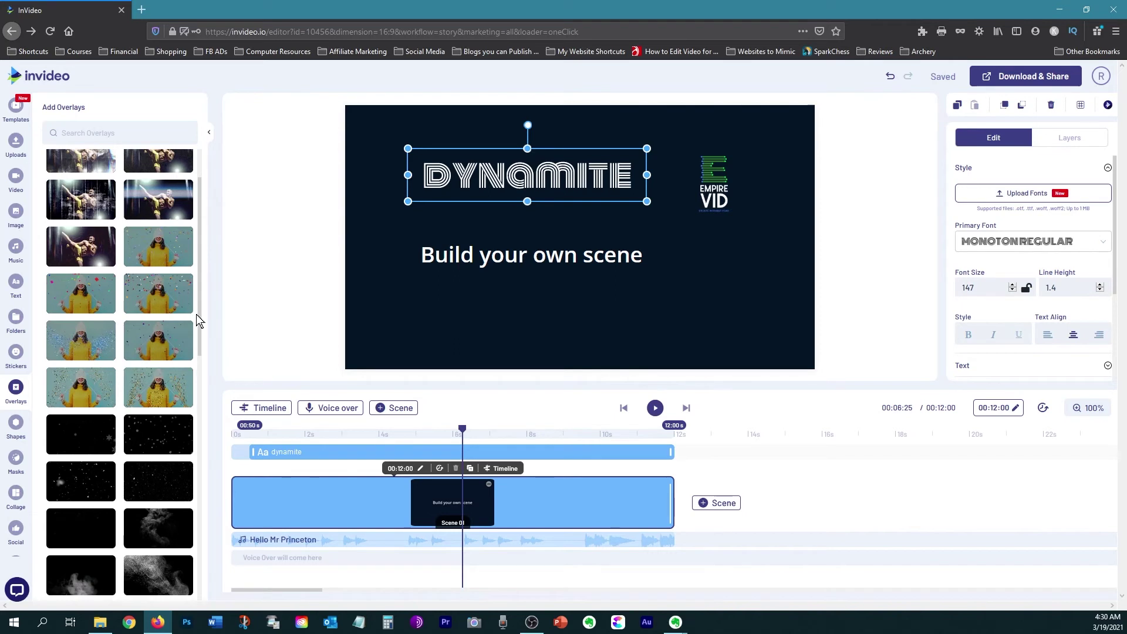
pyautogui.scroll(-6, 196, 314)
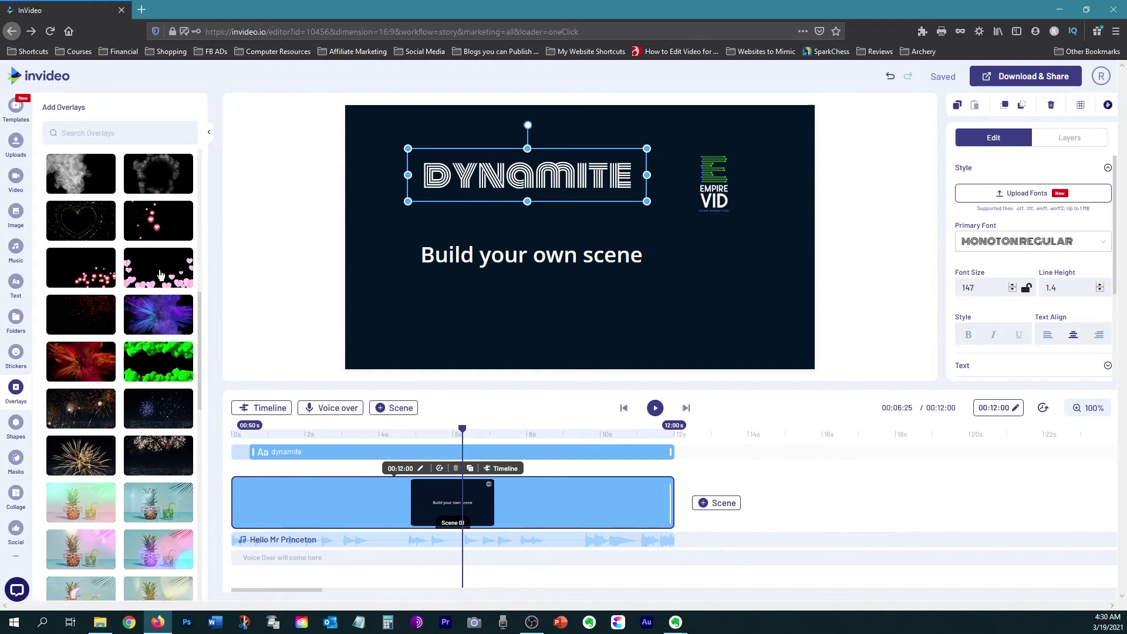
pyautogui.click(16, 424)
pyautogui.scroll(-5, 200, 257)
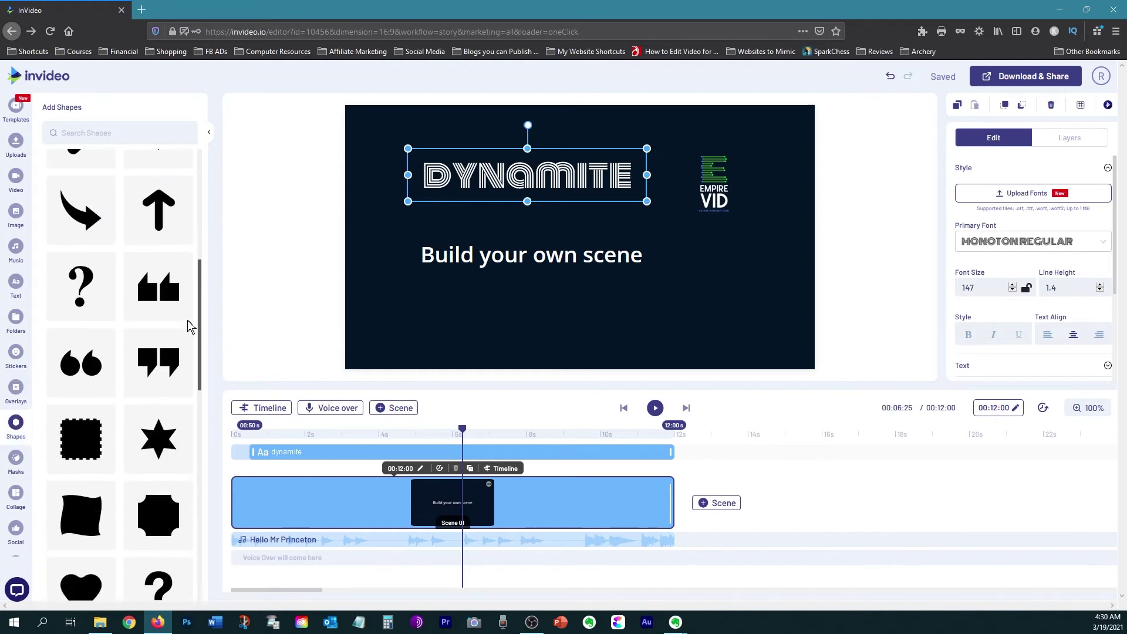
pyautogui.scroll(-5, 191, 327)
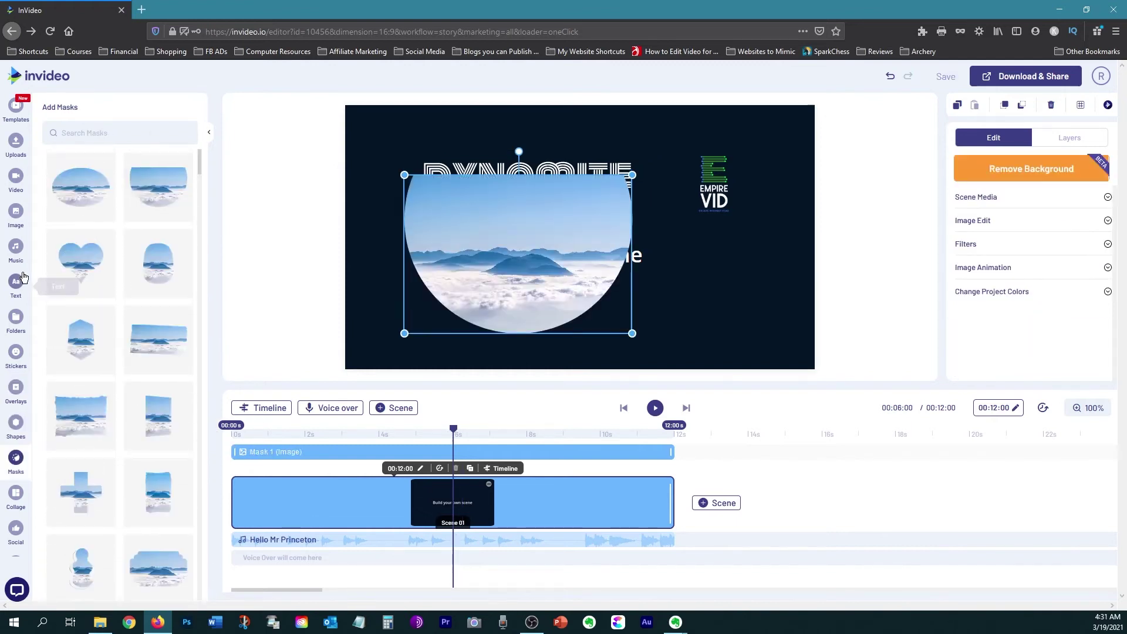
# Step: Centre the circular mountain image beneath the DYNAMITE title, then browse the Social post templates
pyautogui.moveTo(446, 268); pyautogui.dragTo(609, 277)
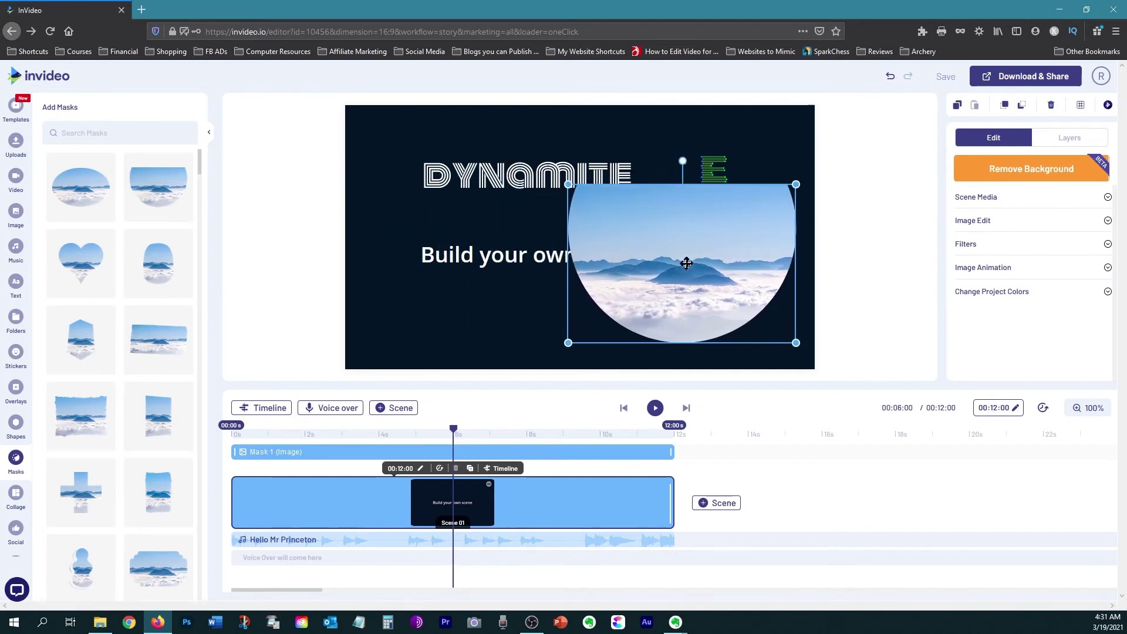
pyautogui.moveTo(687, 262); pyautogui.dragTo(537, 276)
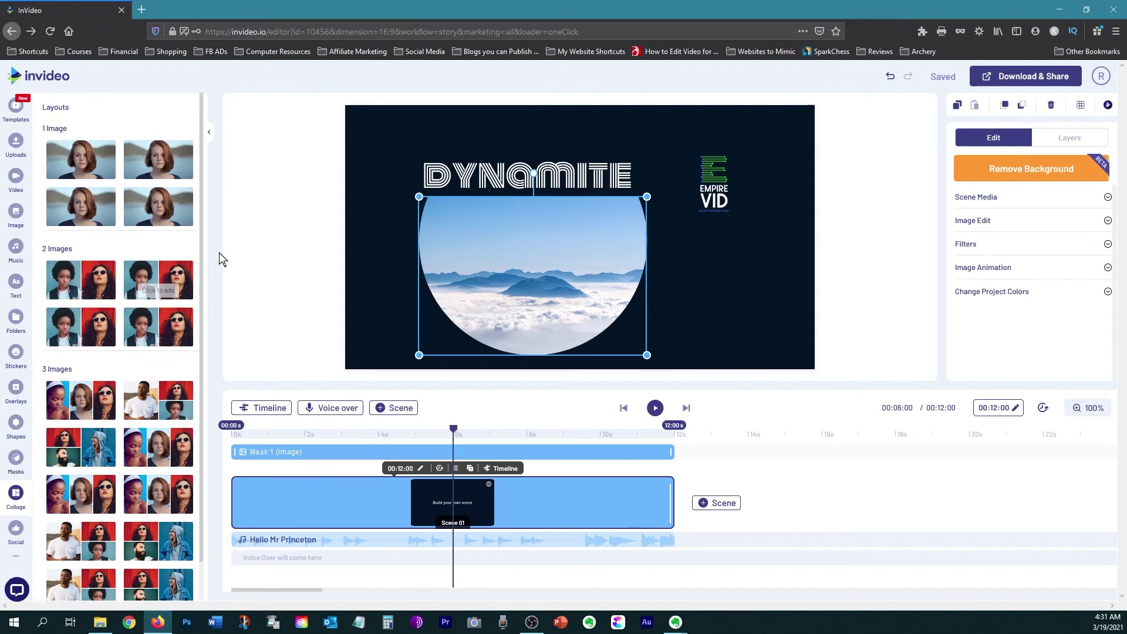
pyautogui.scroll(-2, 206, 205)
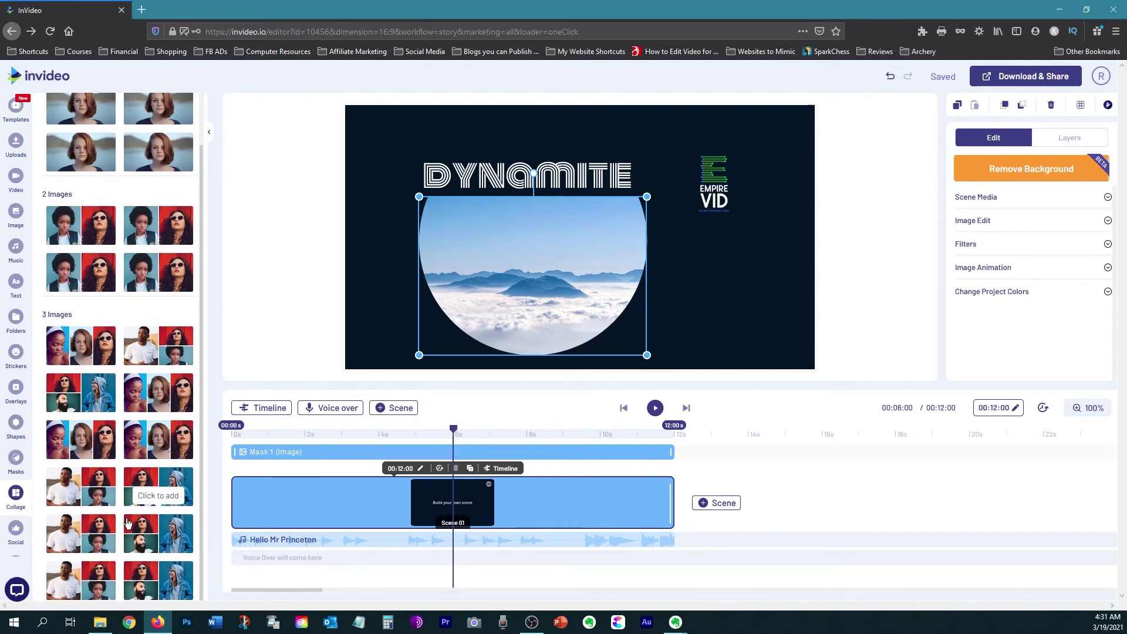
pyautogui.click(16, 528)
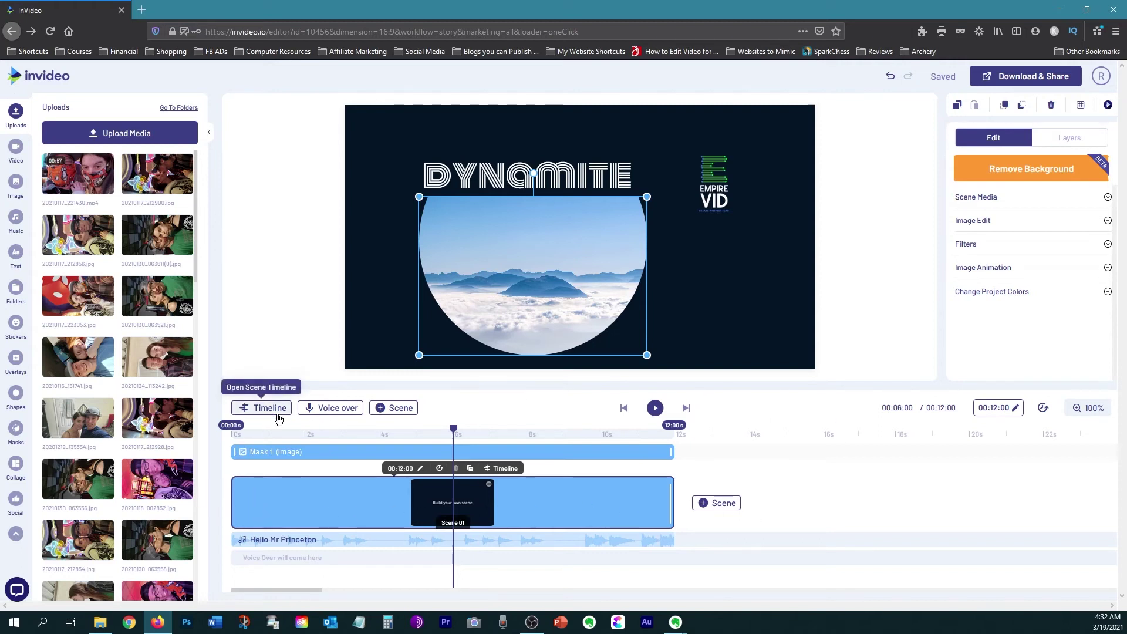
# Step: View Scene 01's layer-by-layer timeline, then return to the all-scenes overview
pyautogui.click(256, 408)
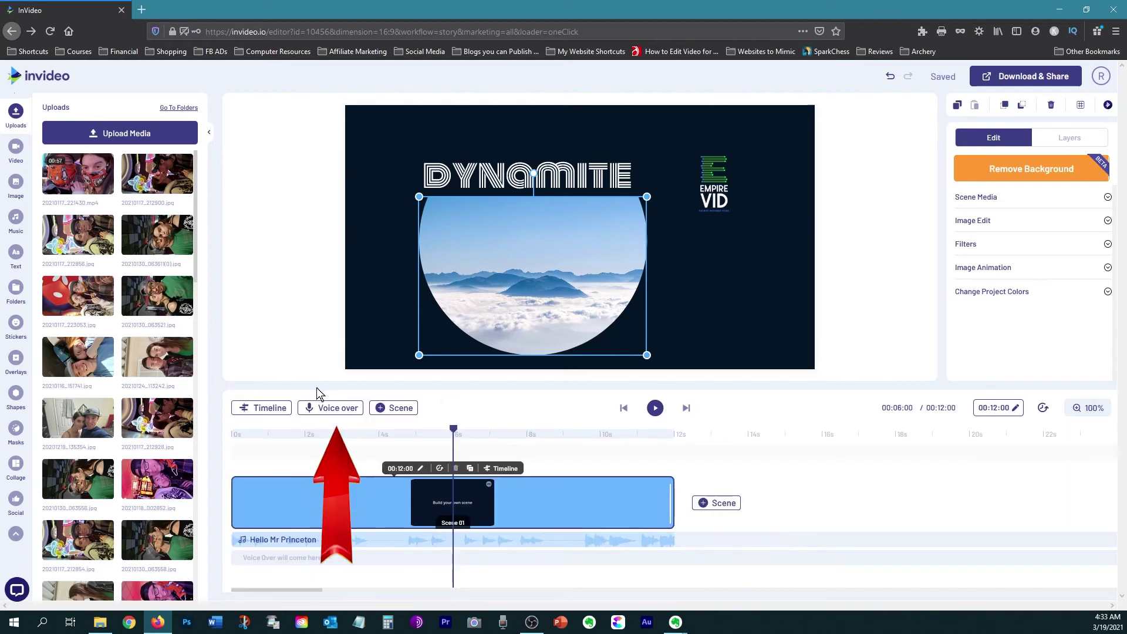
pyautogui.click(320, 408)
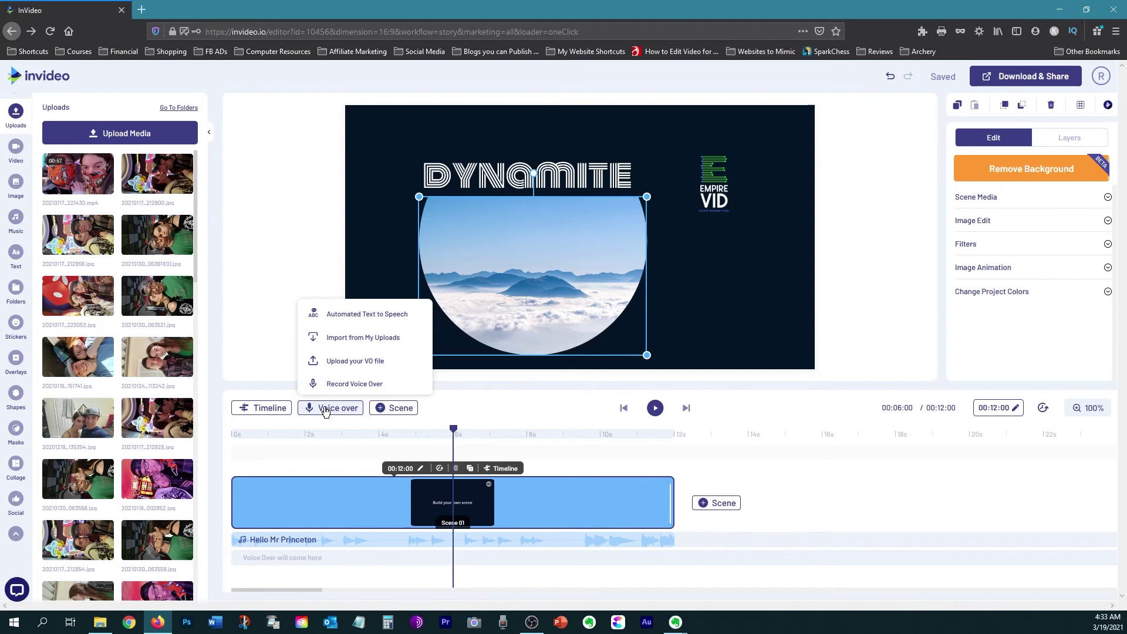
# Step: Add a blank 12-second Scene 02 after Scene 01 and move the playhead back to 15 seconds
pyautogui.click(326, 409)
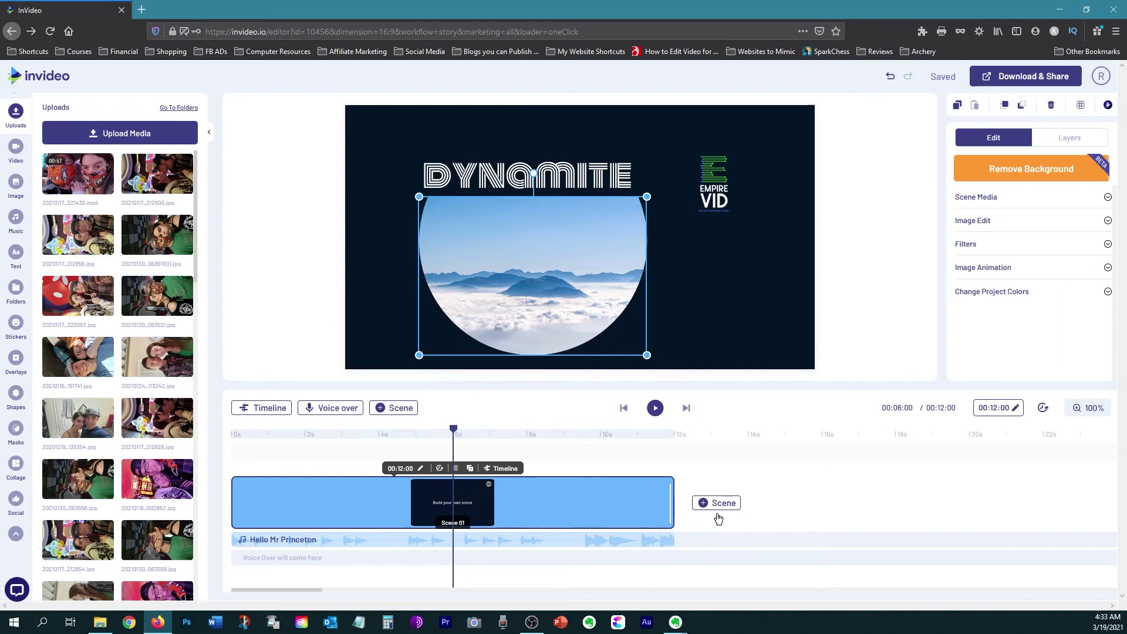
pyautogui.click(716, 503)
pyautogui.click(716, 457)
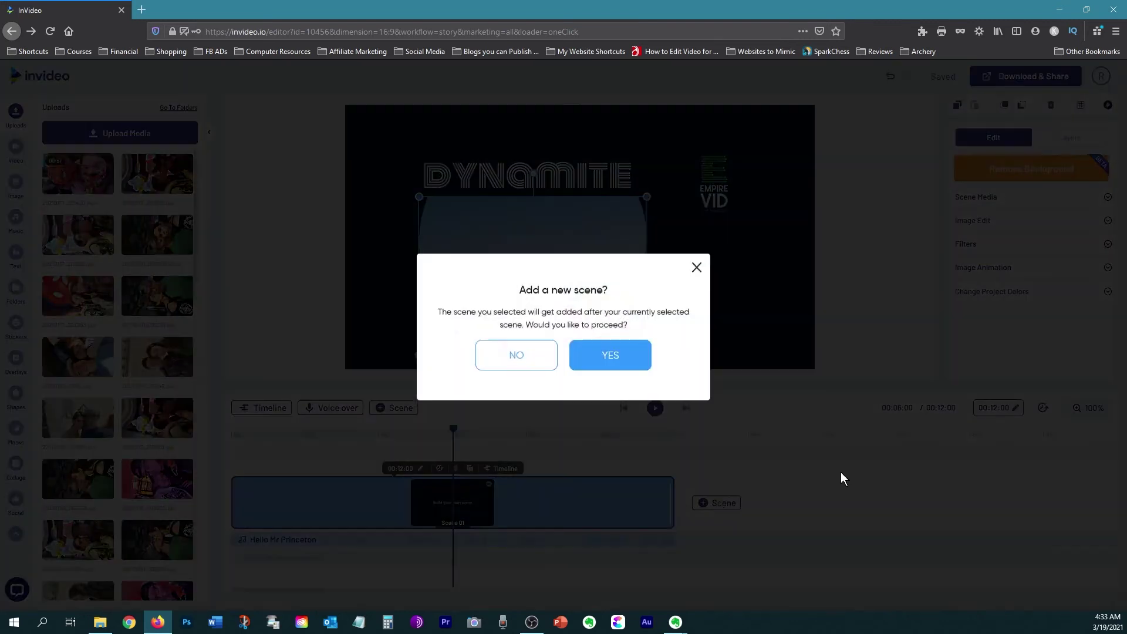
pyautogui.click(610, 370)
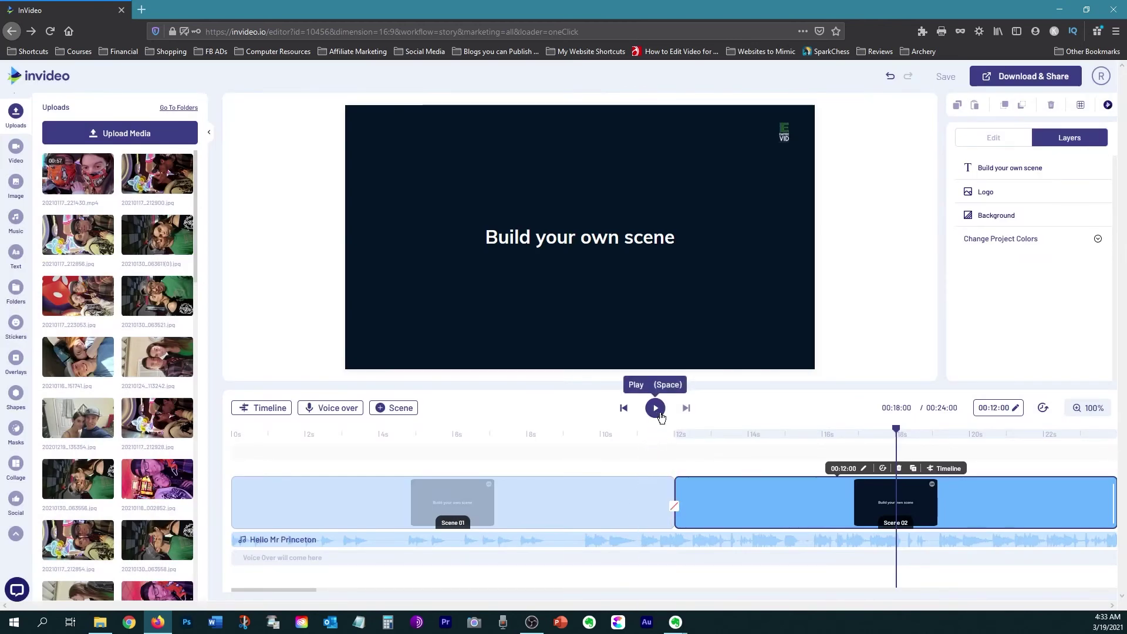
pyautogui.moveTo(895, 428); pyautogui.dragTo(787, 434)
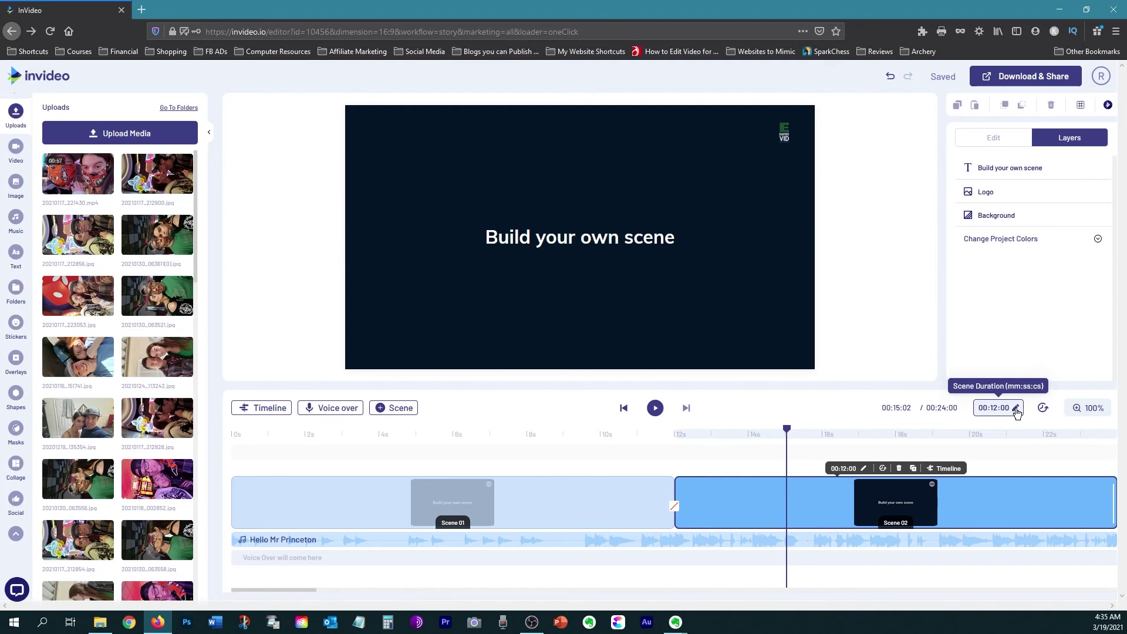
# Step: Keep the scene at 12 seconds, zoom the timeline to 25%, and delete the background music track
pyautogui.click(1016, 409)
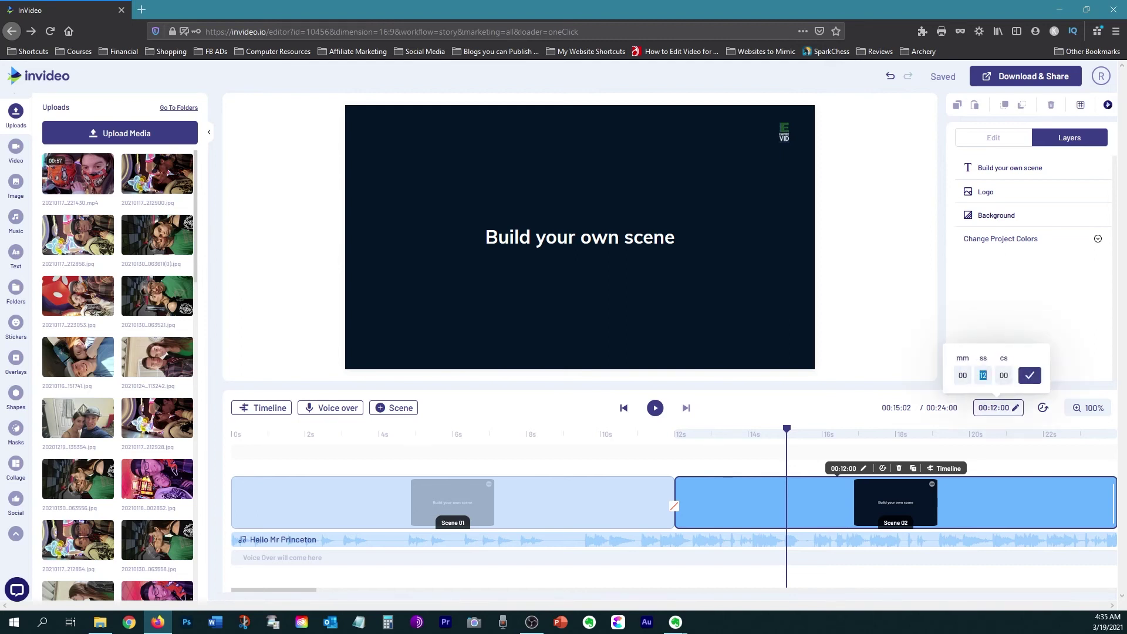
pyautogui.click(1062, 419)
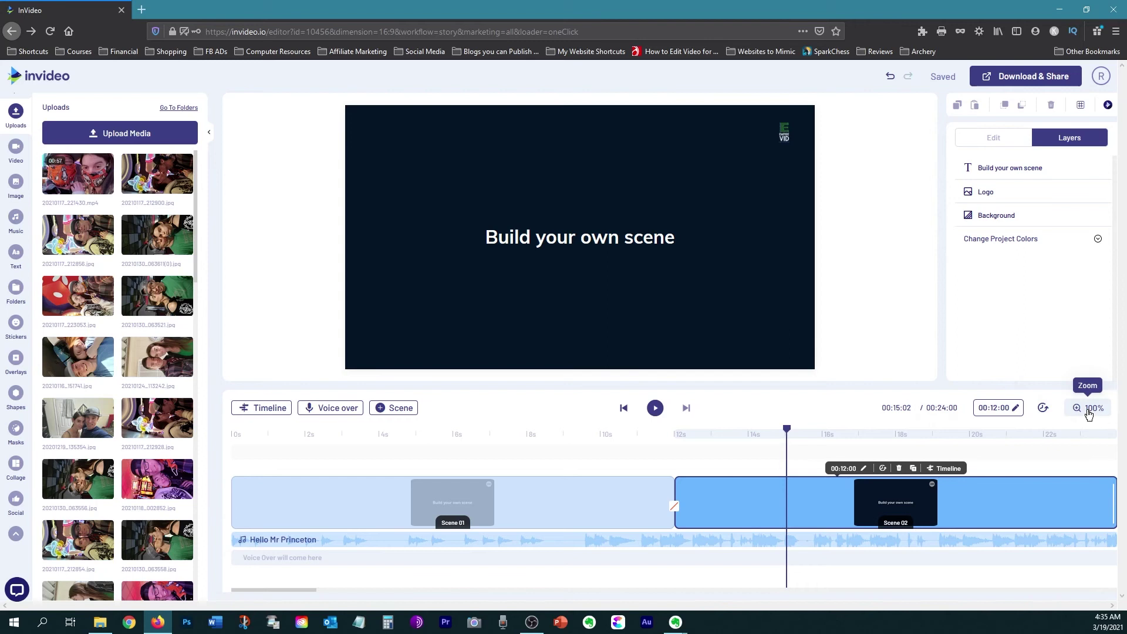
pyautogui.click(1088, 411)
pyautogui.click(1002, 458)
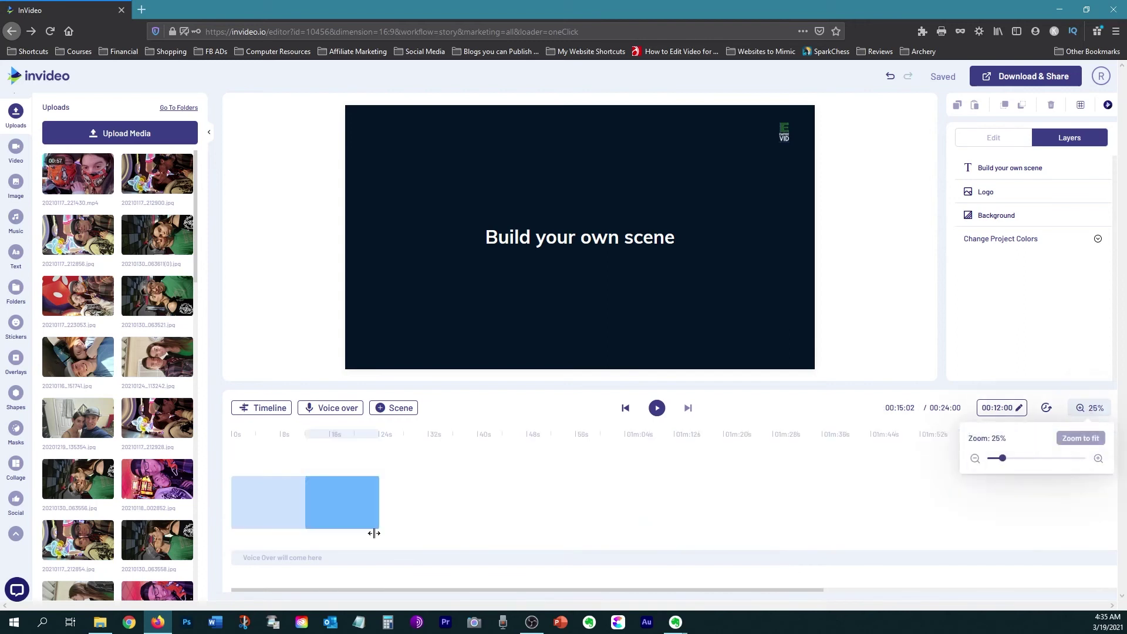
pyautogui.click(525, 550)
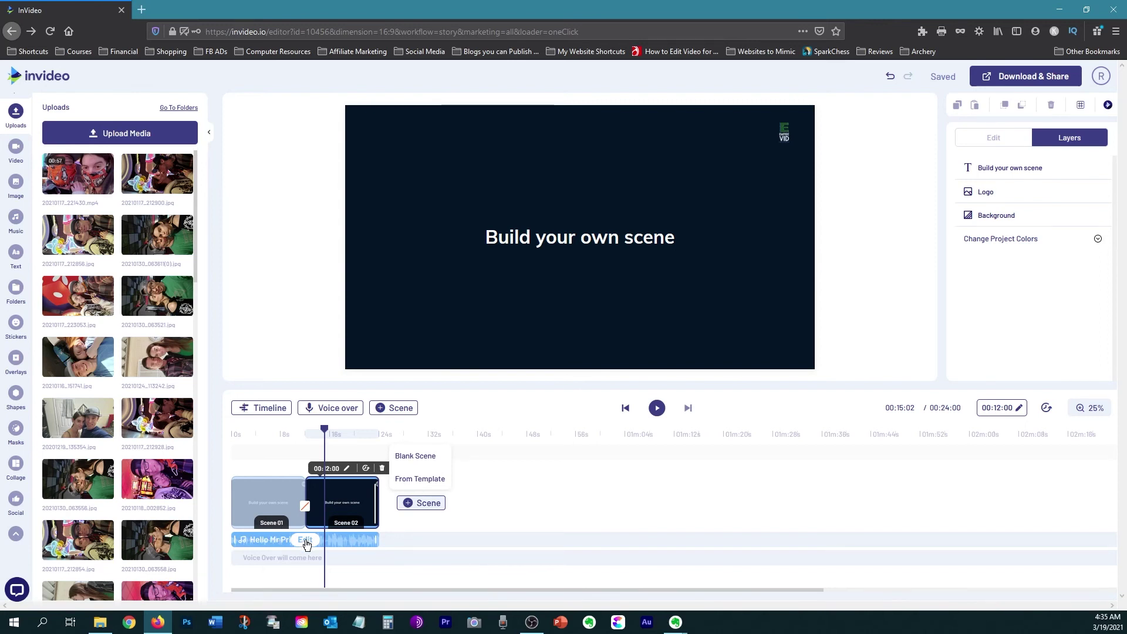
pyautogui.click(304, 539)
pyautogui.click(309, 519)
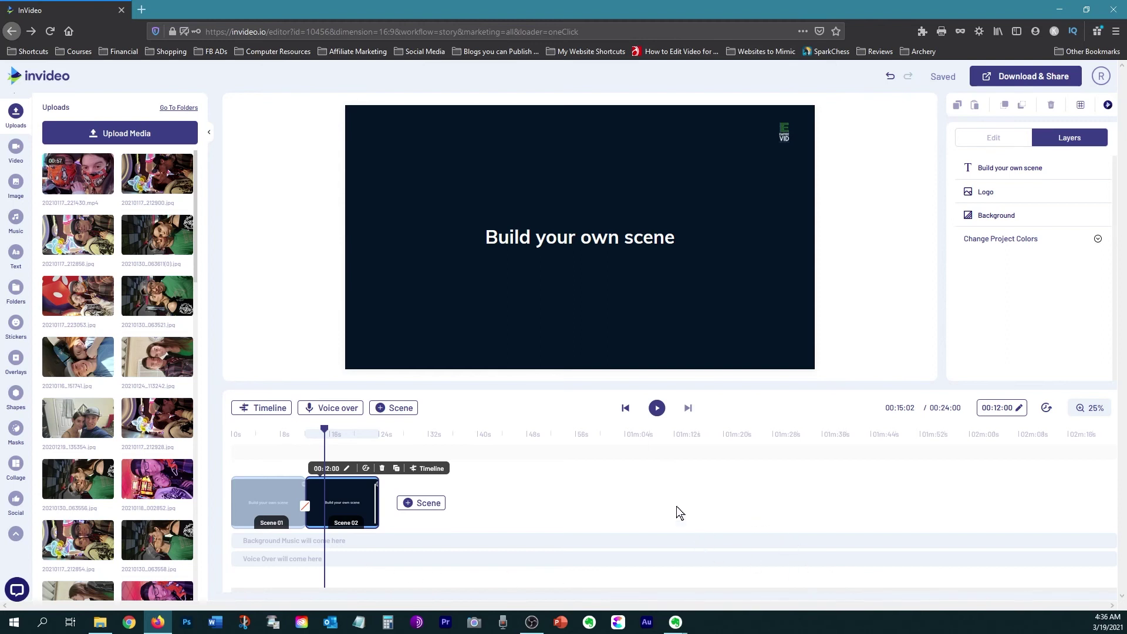
# Step: Open the LiveChat support window and the Export panel set to 1080p
pyautogui.click(16, 590)
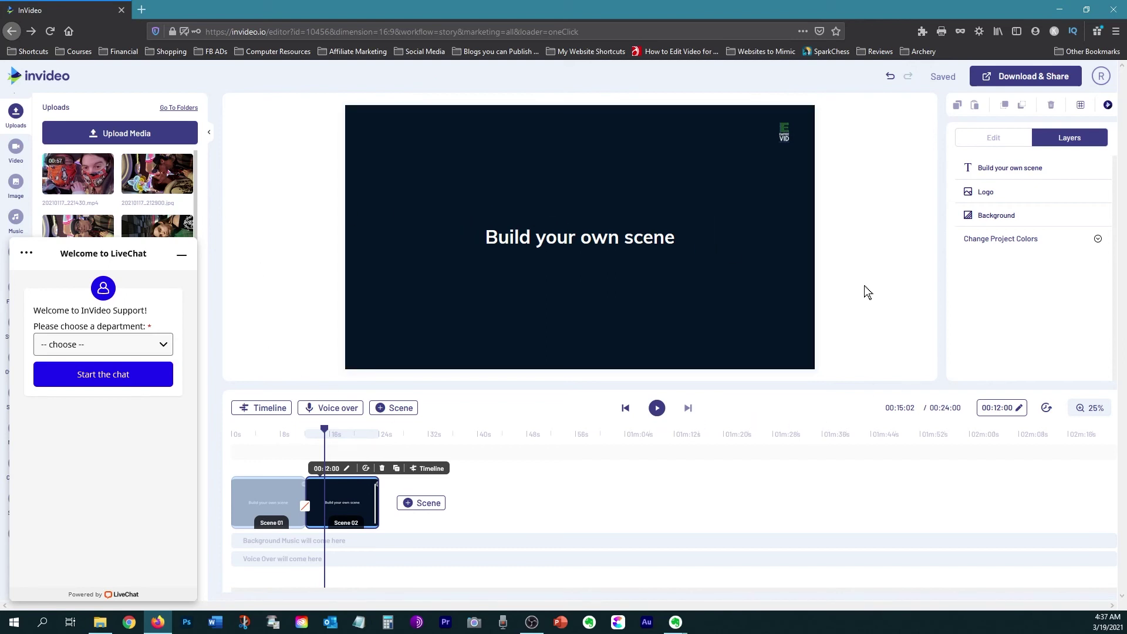
pyautogui.click(1026, 78)
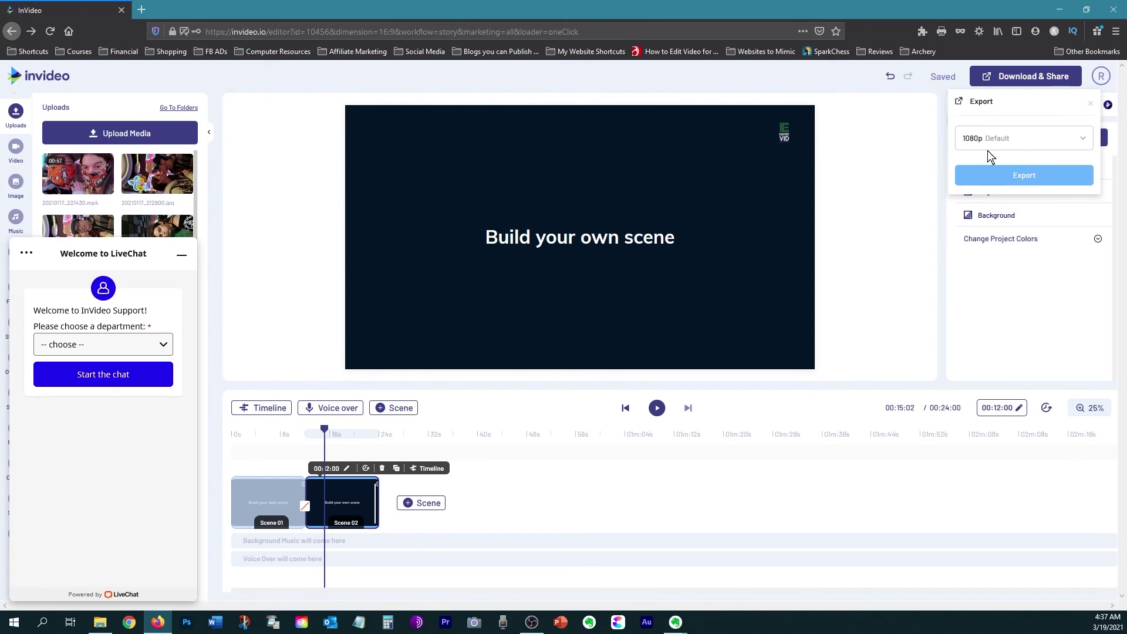
# Step: Close the Export panel
pyautogui.click(827, 191)
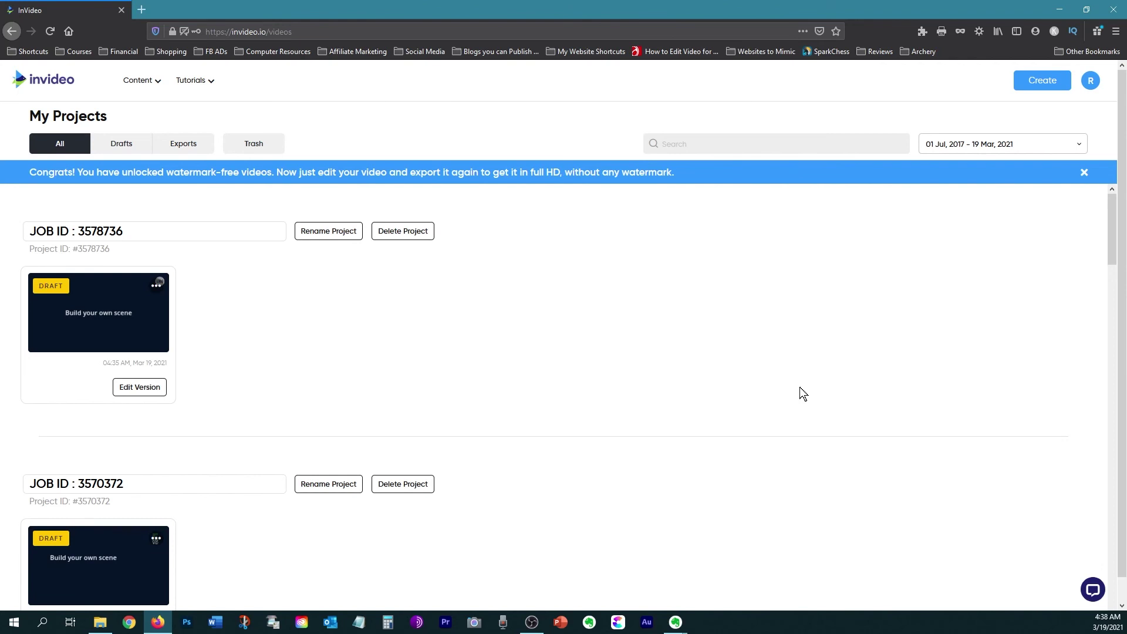
pyautogui.scroll(-2, 874, 381)
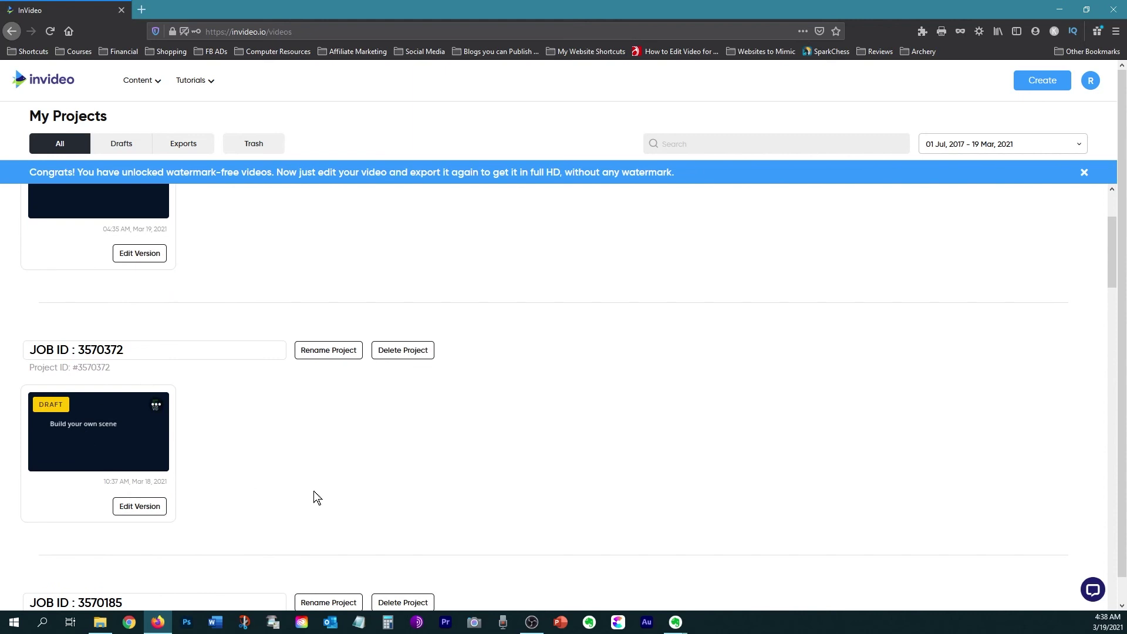
pyautogui.scroll(2, 569, 498)
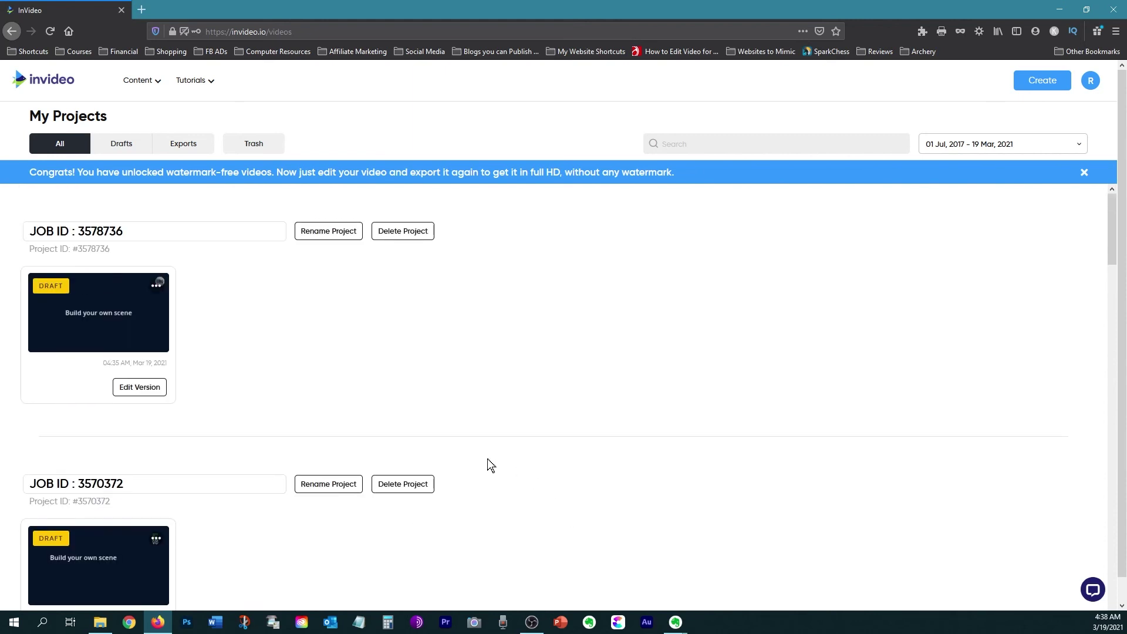